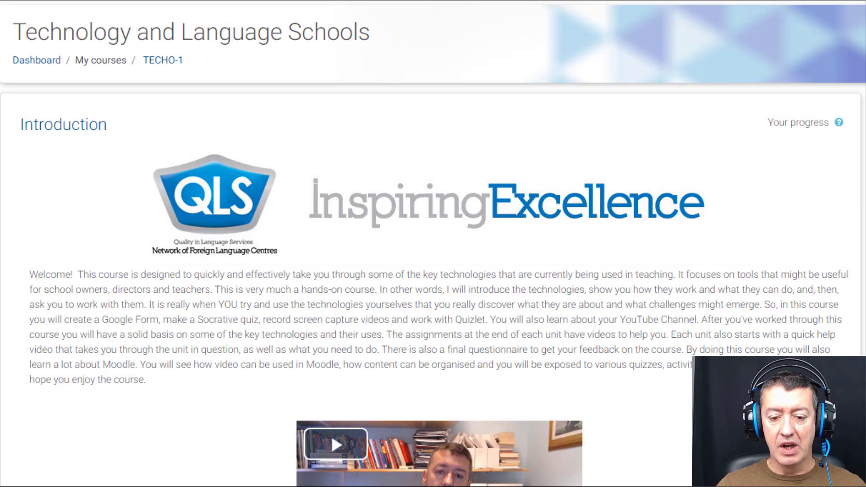
- Look through the Technology and Language Schools course page, examining how its introduction and the first units are laid out
{"action": "scroll", "coordinate": [433, 243], "scroll_direction": "down", "scroll_amount": 5}
{"action": "scroll", "coordinate": [433, 244], "scroll_direction": "down", "scroll_amount": 5}
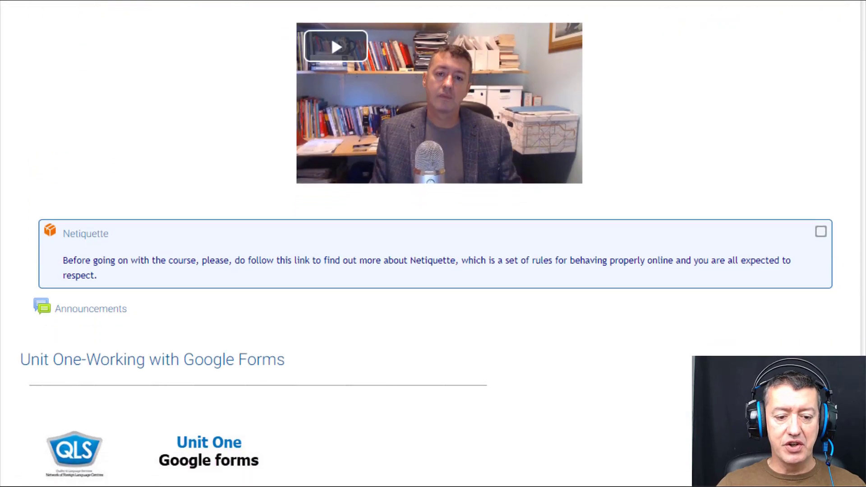
{"action": "scroll", "coordinate": [433, 244], "scroll_direction": "down", "scroll_amount": 2}
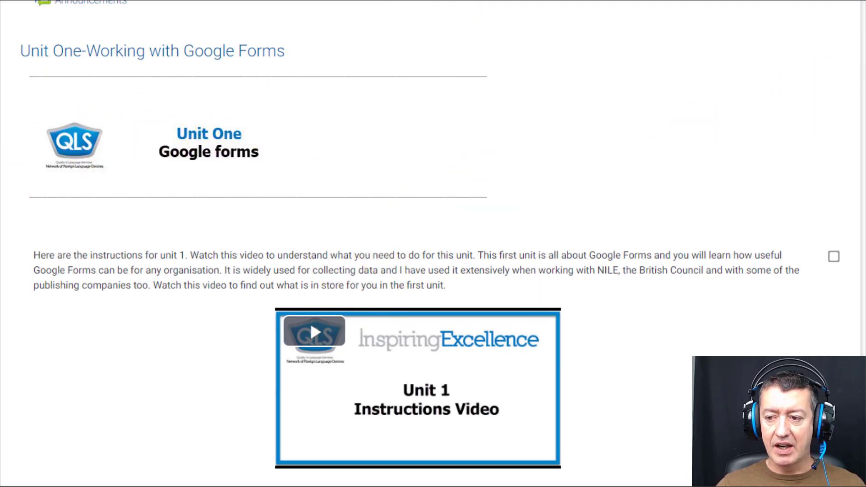
{"action": "scroll", "coordinate": [377, 194], "scroll_direction": "down", "scroll_amount": 1}
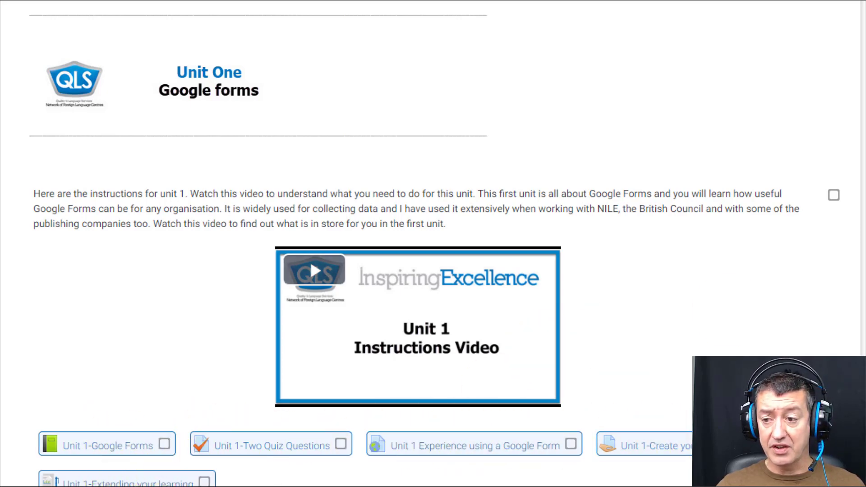
{"action": "scroll", "coordinate": [433, 244], "scroll_direction": "down", "scroll_amount": 10}
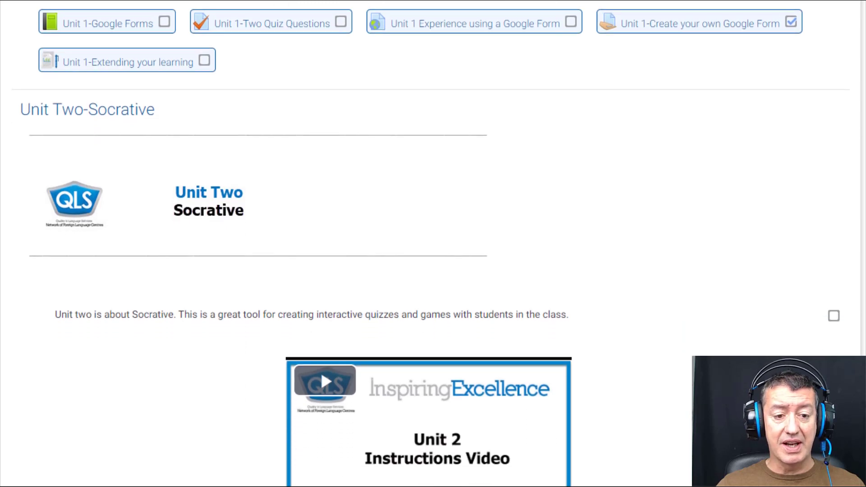
{"action": "scroll", "coordinate": [433, 244], "scroll_direction": "down", "scroll_amount": 1}
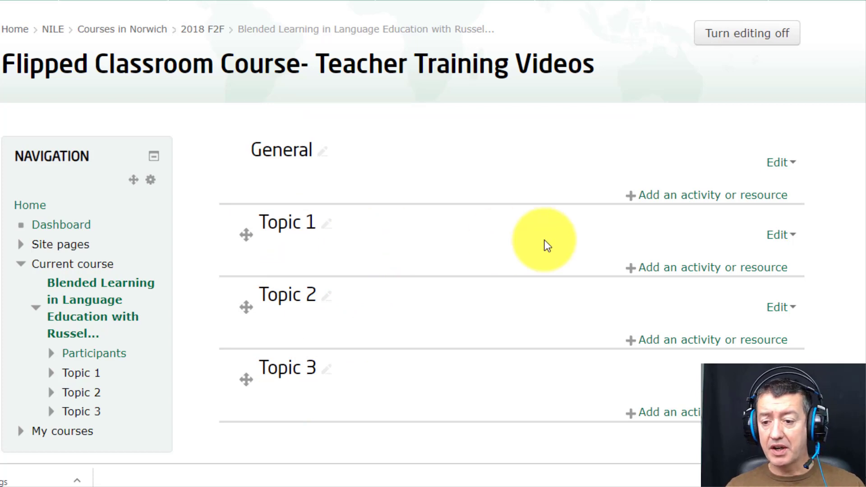
- Open Topic 1 for editing and enter a long line of underscores in its summary, followed by a new line
{"action": "left_click", "coordinate": [778, 236]}
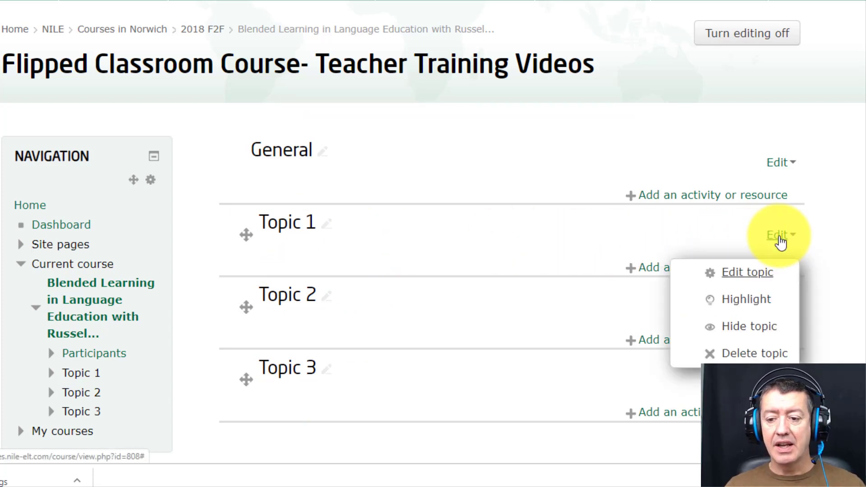
{"action": "left_click", "coordinate": [758, 273]}
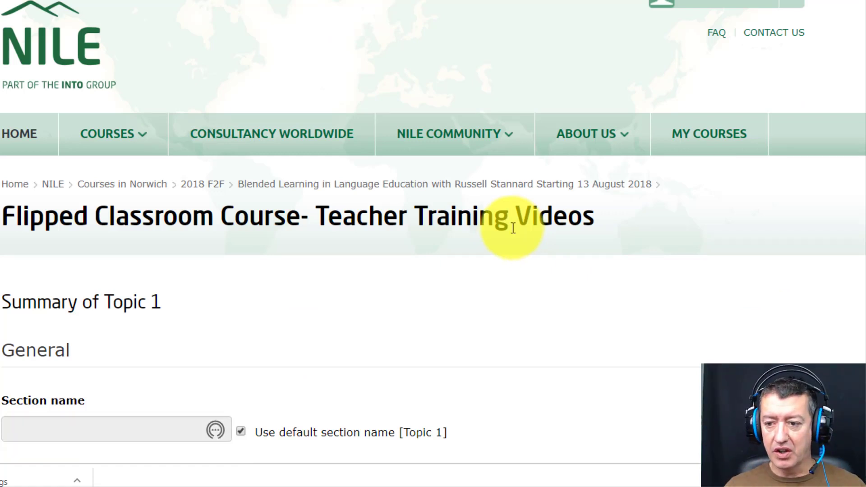
{"action": "scroll", "coordinate": [862, 92], "scroll_direction": "down", "scroll_amount": 1}
{"action": "left_click_drag", "start_coordinate": [861, 97], "coordinate": [862, 243]}
{"action": "left_click", "coordinate": [124, 258]}
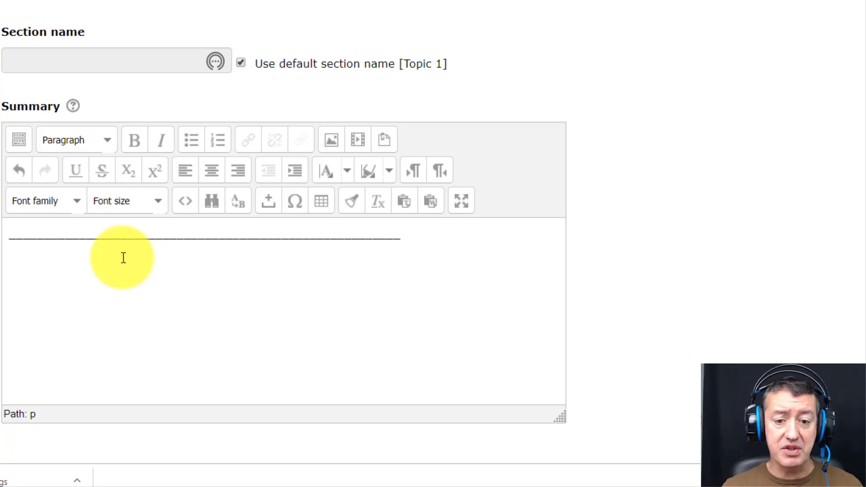
{"action": "left_click", "coordinate": [123, 258]}
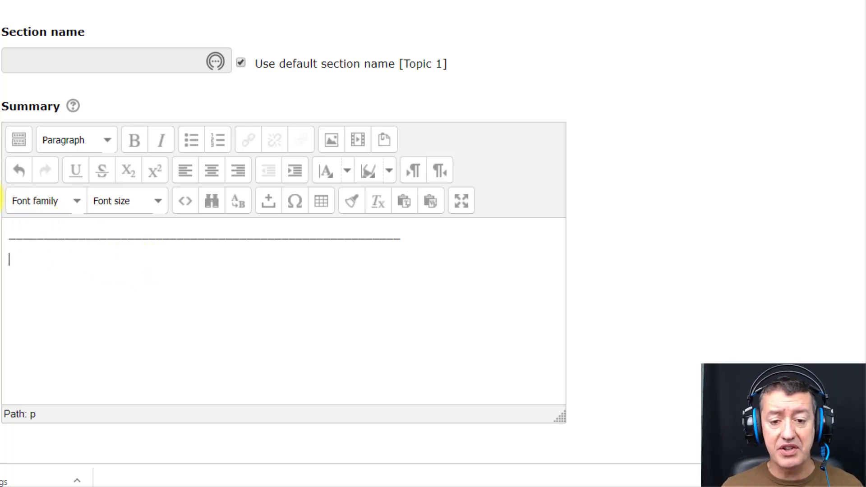
- Start inserting an image below the divider line and choose Creative from the smallImages folder in Pictures as the file
{"action": "left_click", "coordinate": [334, 143]}
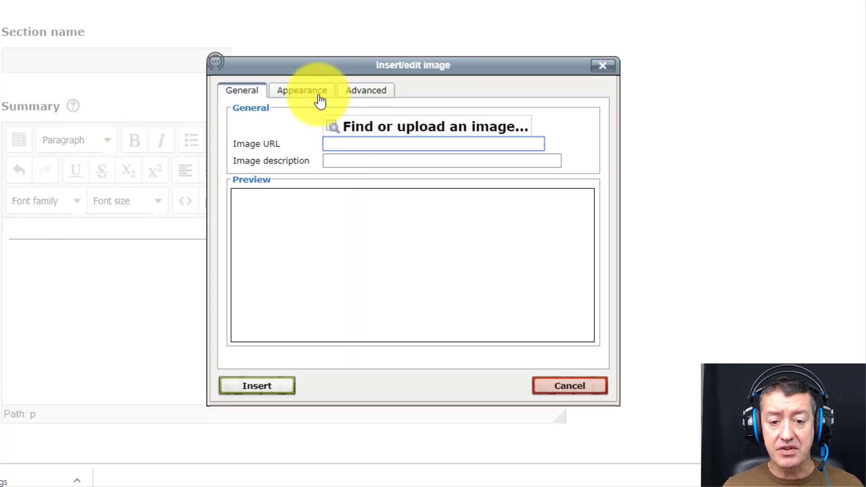
{"action": "left_click", "coordinate": [378, 129]}
{"action": "left_click", "coordinate": [411, 111]}
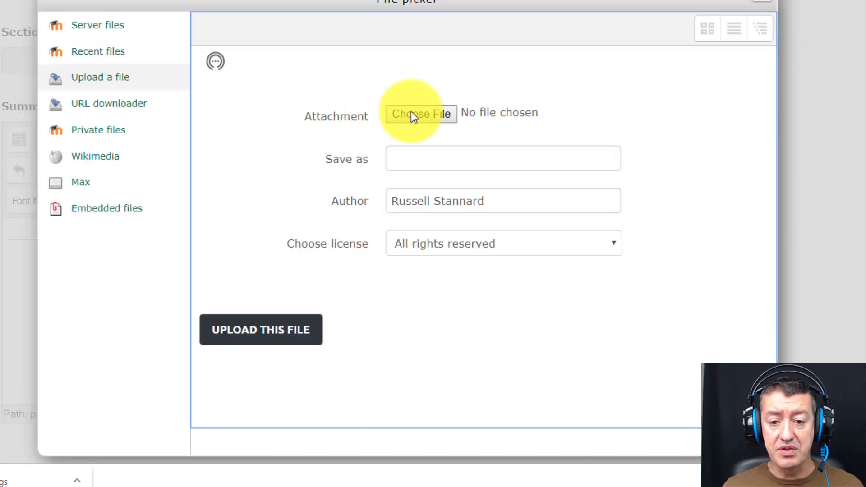
{"action": "left_click_drag", "start_coordinate": [234, 0], "coordinate": [321, 45]}
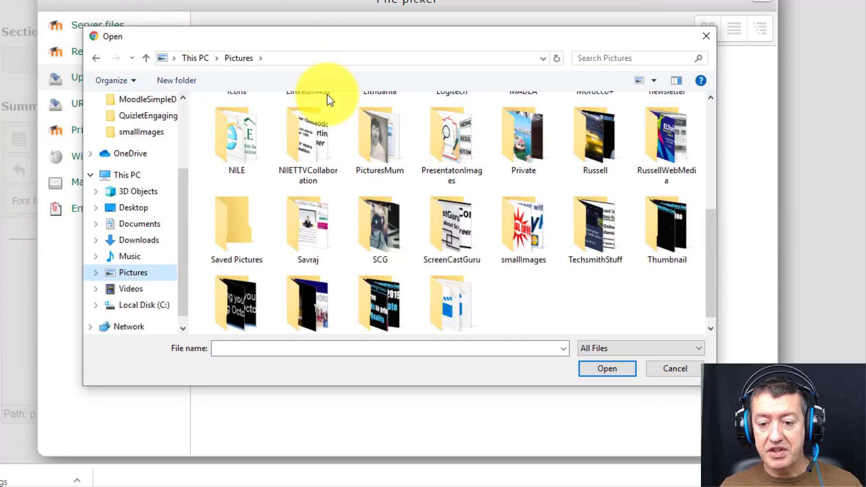
{"action": "double_click", "coordinate": [517, 227]}
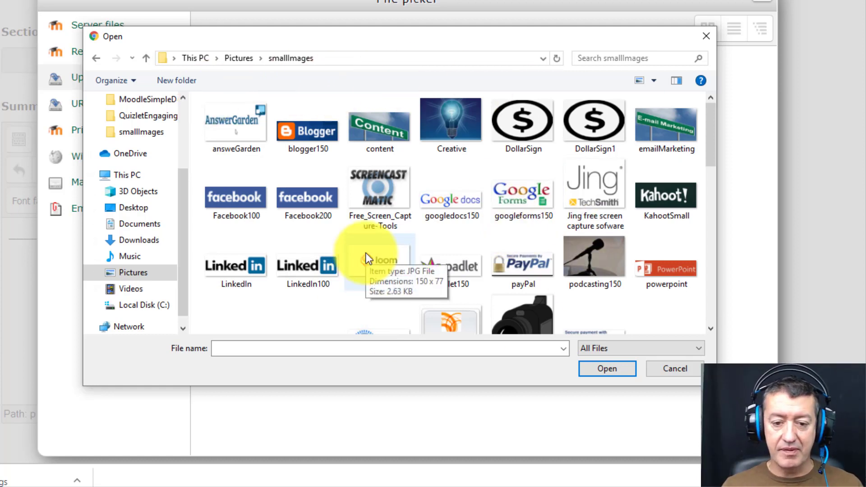
{"action": "left_click", "coordinate": [443, 115]}
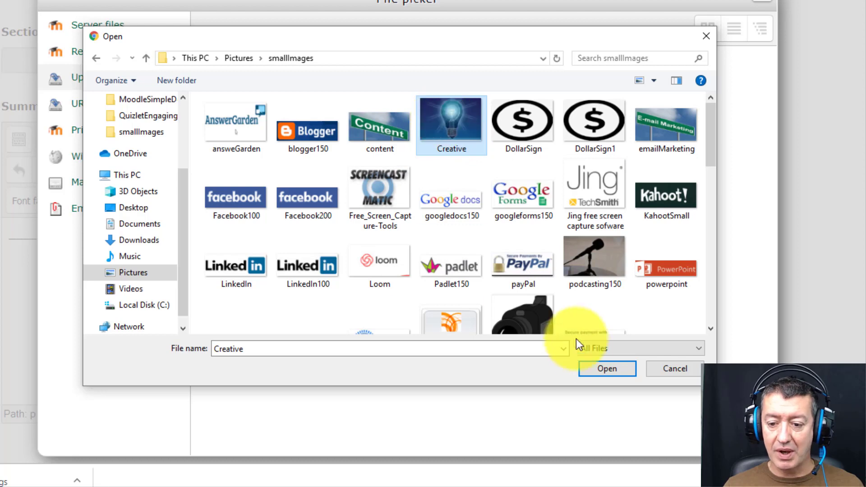
{"action": "left_click", "coordinate": [607, 369]}
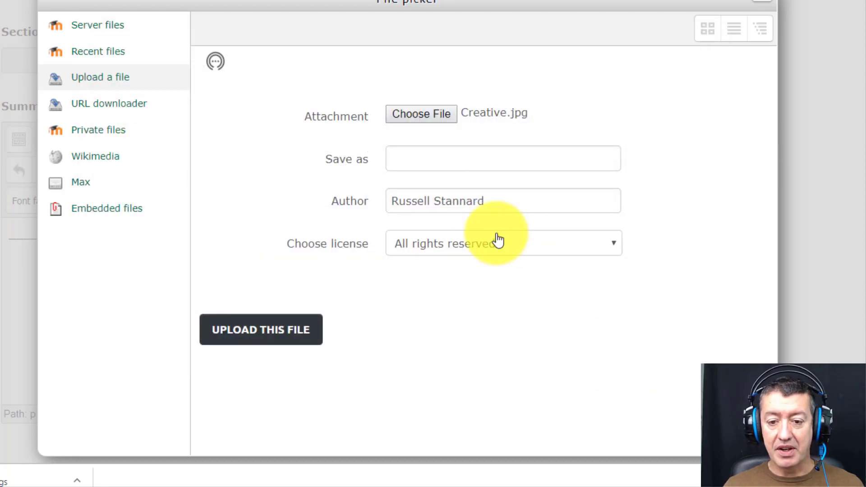
- Upload Creative.jpg, overwriting the existing file, and insert the image into the Topic 1 summary
{"action": "left_click", "coordinate": [255, 329]}
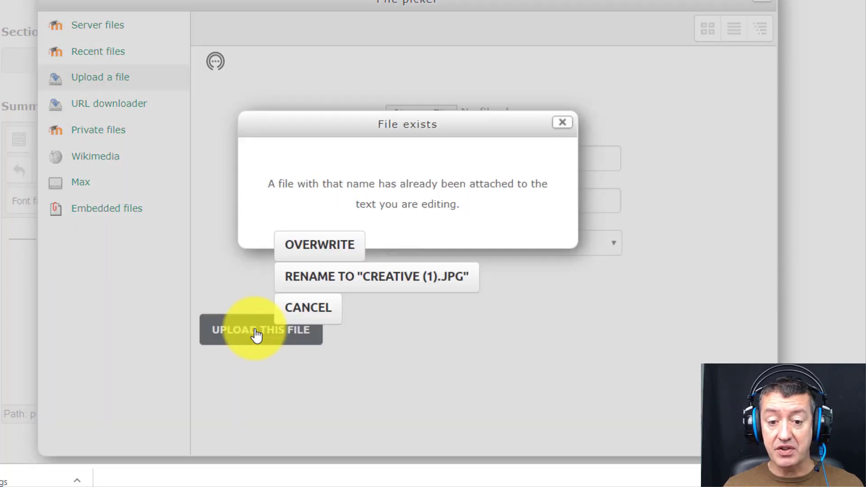
{"action": "left_click", "coordinate": [329, 250]}
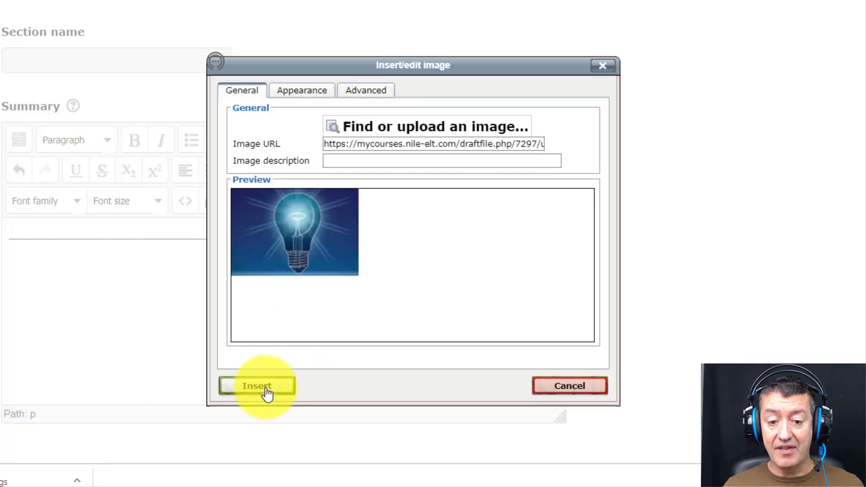
{"action": "left_click", "coordinate": [266, 387]}
{"action": "left_click", "coordinate": [364, 258]}
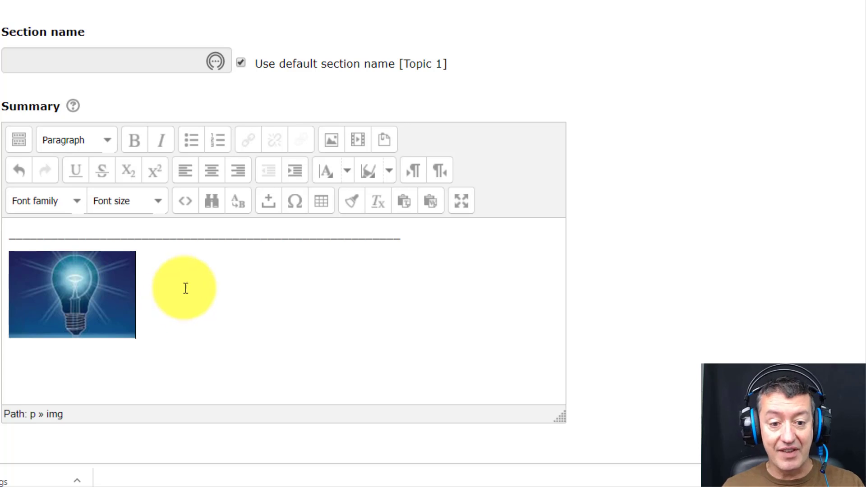
- In the summary's HTML source, add "Flppped Classroom Unit 1" after the image code, paste a copy of the underscore paragraph below it, and apply
{"action": "left_click", "coordinate": [188, 204]}
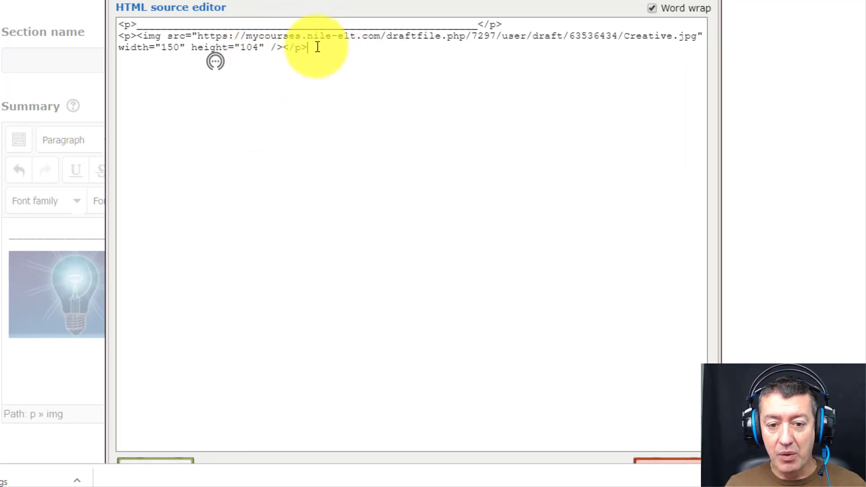
{"action": "left_click", "coordinate": [328, 49]}
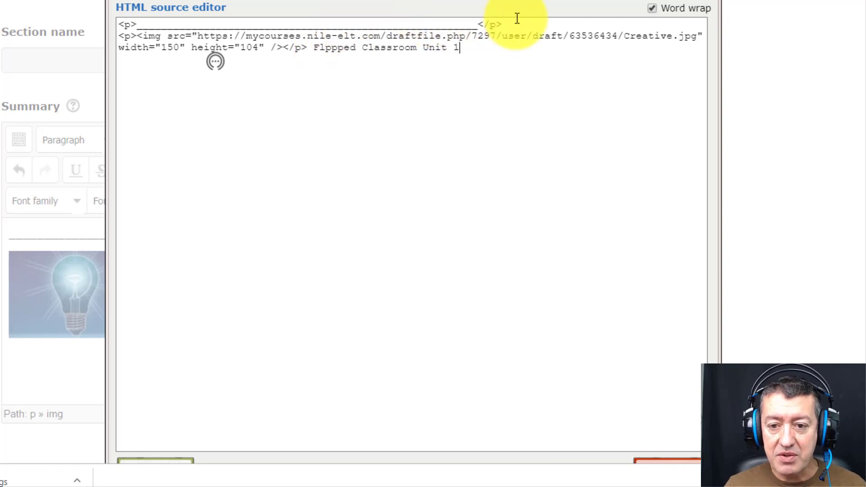
{"action": "left_click_drag", "start_coordinate": [514, 23], "coordinate": [119, 24]}
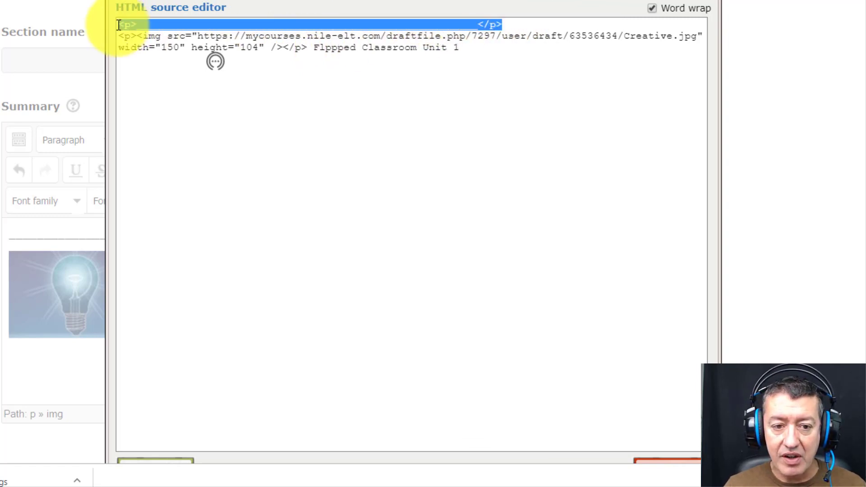
{"action": "right_click", "coordinate": [163, 23]}
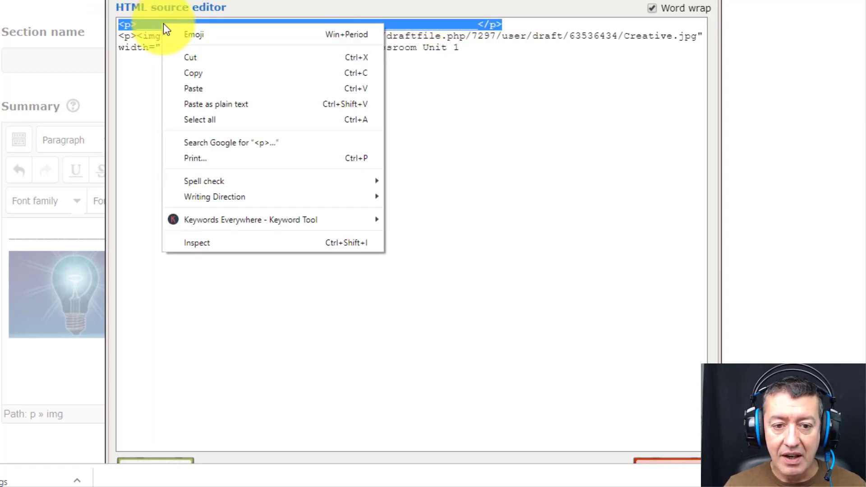
{"action": "left_click", "coordinate": [193, 71]}
{"action": "left_click", "coordinate": [477, 40]}
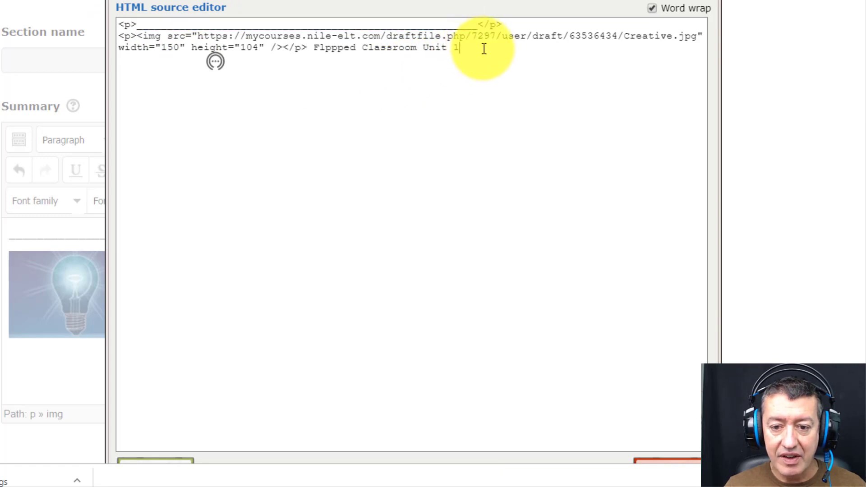
{"action": "key", "text": "ctrl+v"}
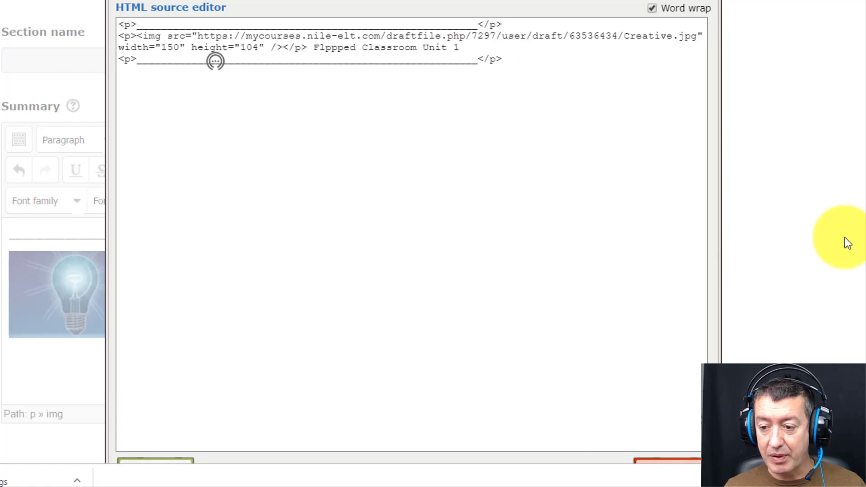
{"action": "scroll", "coordinate": [857, 284], "scroll_direction": "down", "scroll_amount": 2}
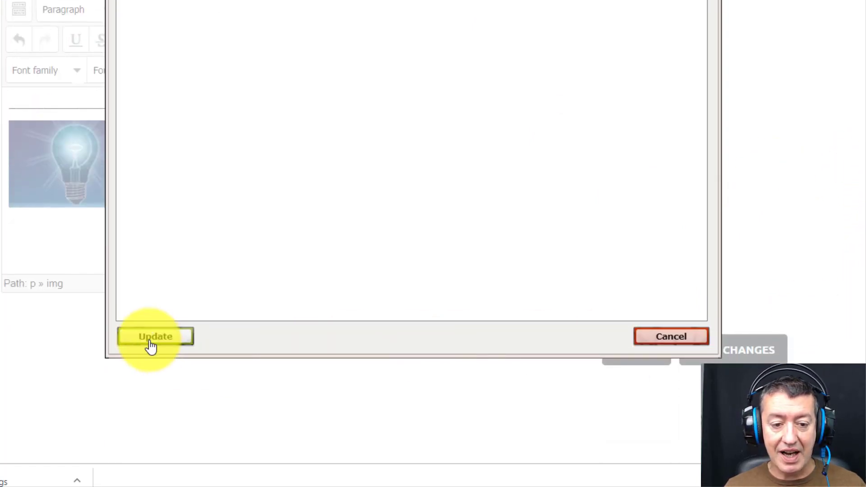
{"action": "left_click", "coordinate": [150, 346]}
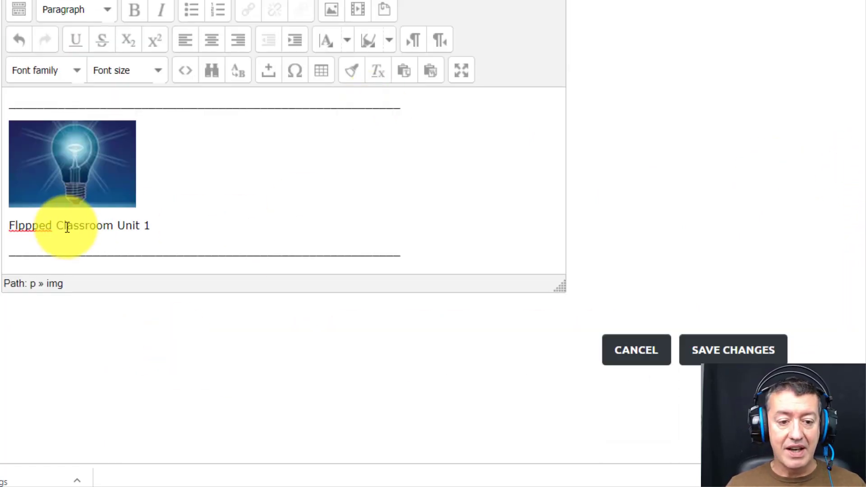
- Change the first word of the title to "Flippped" and bring the title up beside the light bulb image
{"action": "double_click", "coordinate": [25, 228]}
{"action": "left_click", "coordinate": [20, 225]}
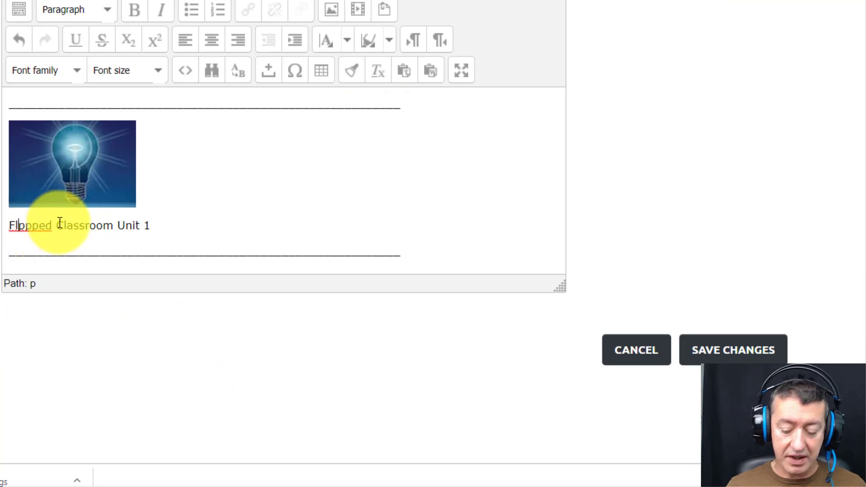
{"action": "type", "text": "i"}
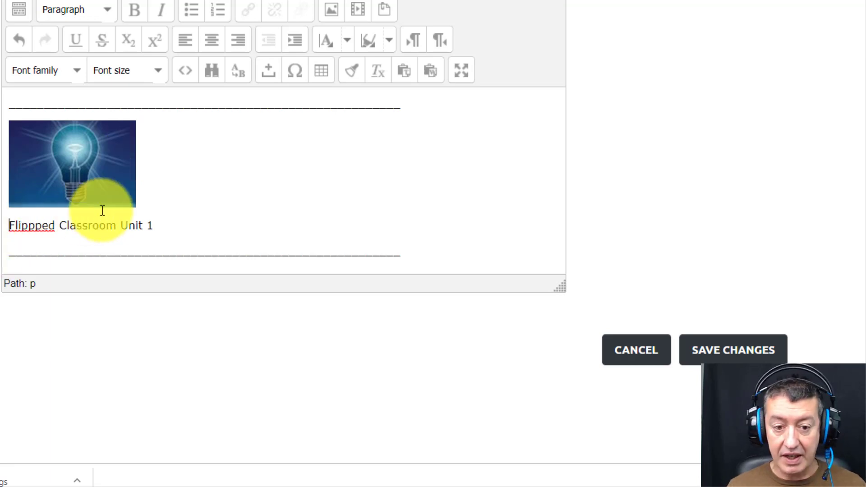
{"action": "key", "text": "BackSpace"}
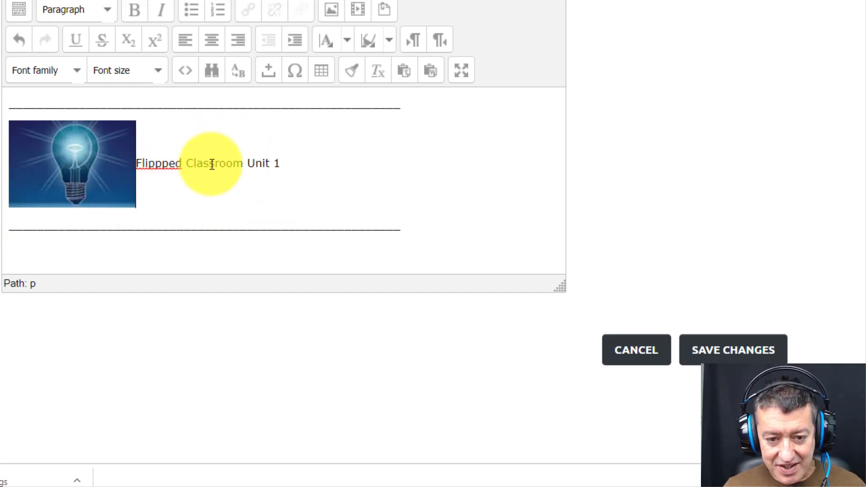
- Examine the summary's HTML source to see how the title is placed relative to the image tag
{"action": "left_click", "coordinate": [185, 70]}
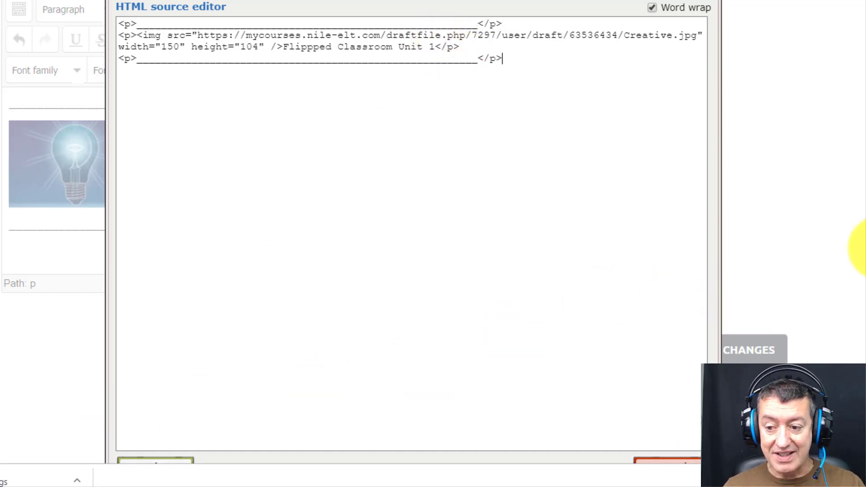
{"action": "scroll", "coordinate": [852, 252], "scroll_direction": "down", "scroll_amount": 2}
{"action": "left_click", "coordinate": [154, 362]}
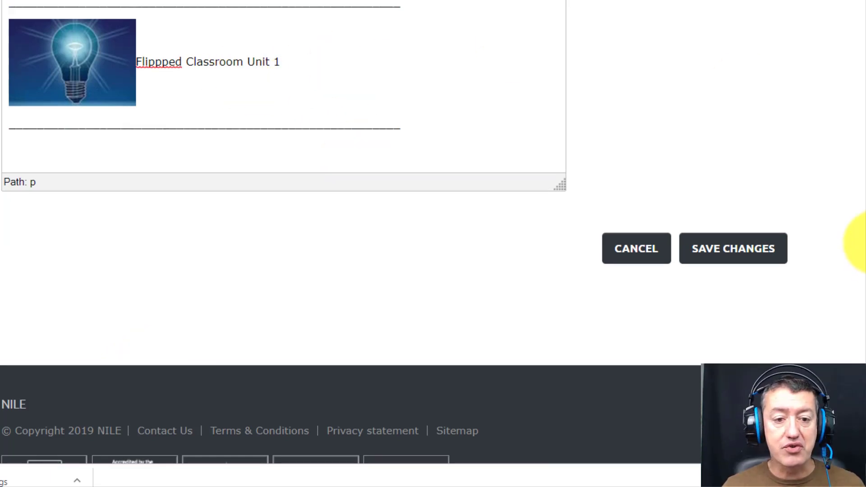
- Format the title text beside the light bulb image as Heading 2
{"action": "scroll", "coordinate": [851, 242], "scroll_direction": "up", "scroll_amount": 3}
{"action": "left_click_drag", "start_coordinate": [300, 199], "coordinate": [138, 200]}
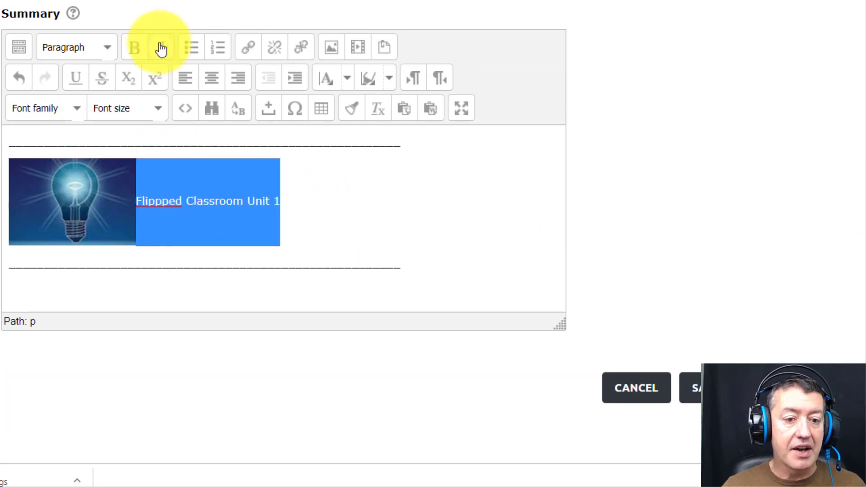
{"action": "left_click", "coordinate": [107, 48]}
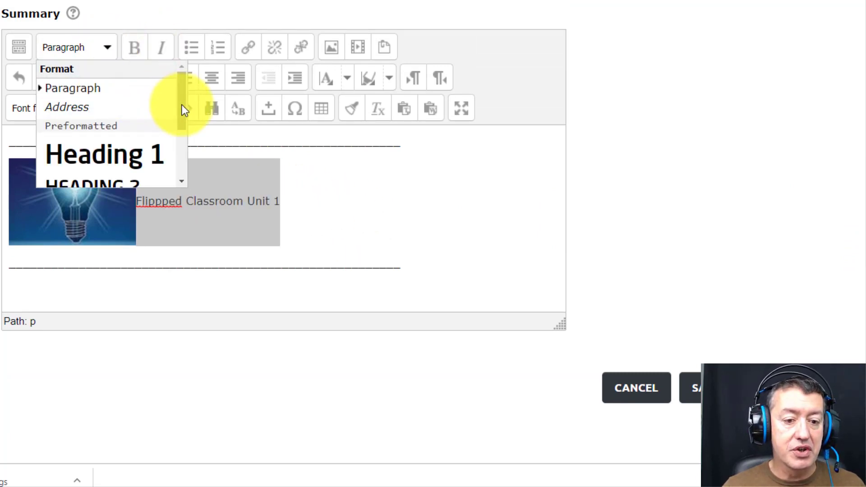
{"action": "left_click_drag", "start_coordinate": [182, 105], "coordinate": [181, 126]}
{"action": "left_click", "coordinate": [96, 143]}
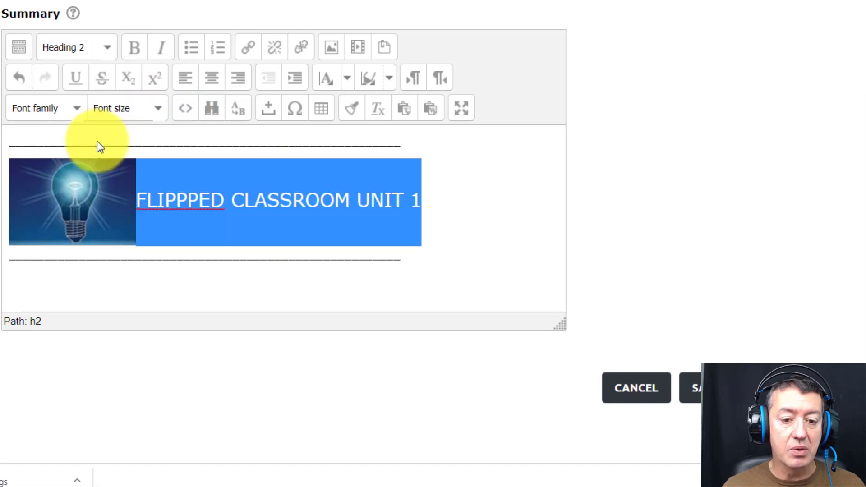
{"action": "left_click", "coordinate": [324, 224]}
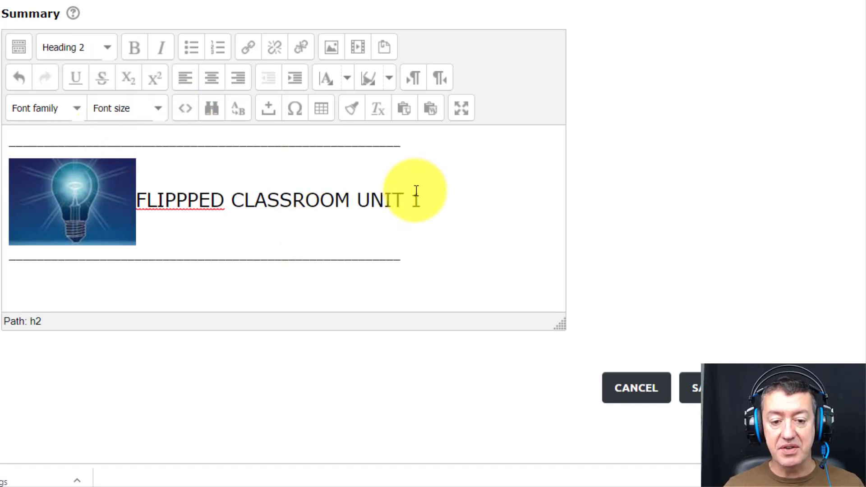
- Remove the extra "p" so the title reads "Flipped Classroom Unit 1" and make the whole title bold
{"action": "left_click", "coordinate": [199, 197]}
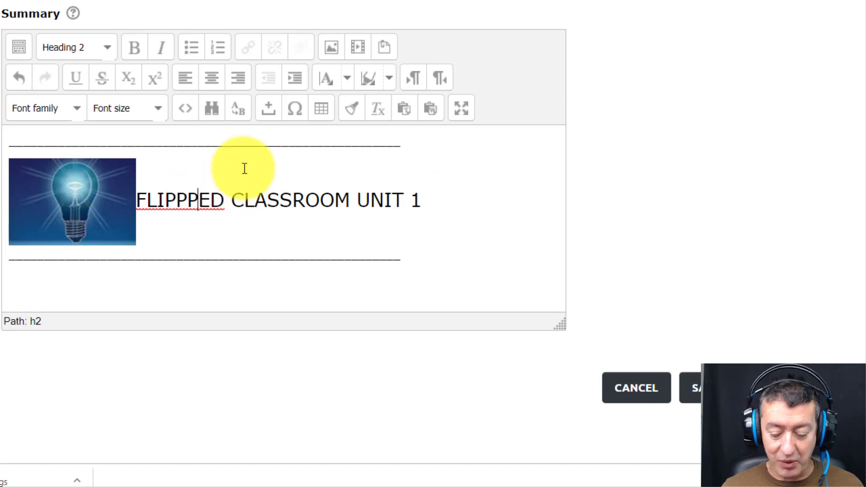
{"action": "key", "text": "BackSpace"}
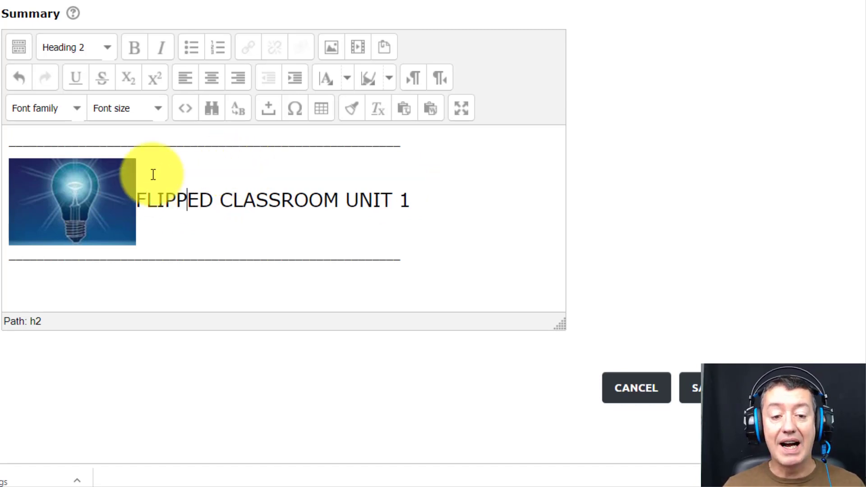
{"action": "left_click_drag", "start_coordinate": [432, 189], "coordinate": [132, 197]}
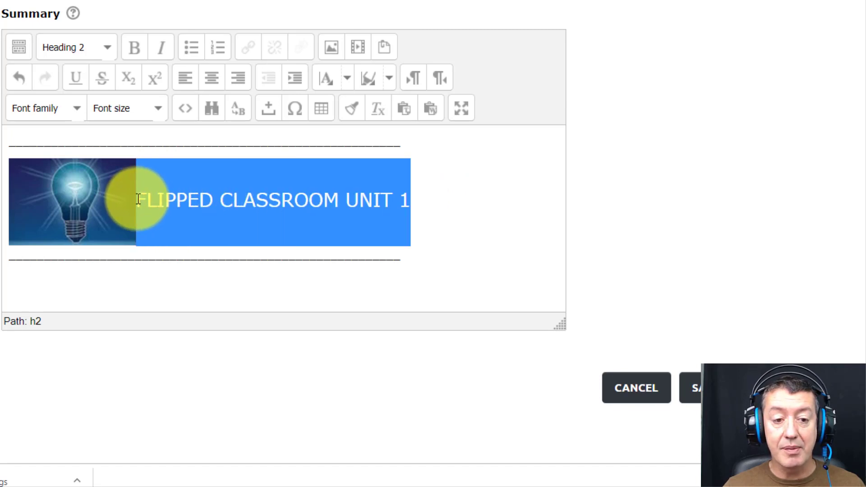
{"action": "left_click", "coordinate": [133, 50]}
{"action": "left_click", "coordinate": [478, 160]}
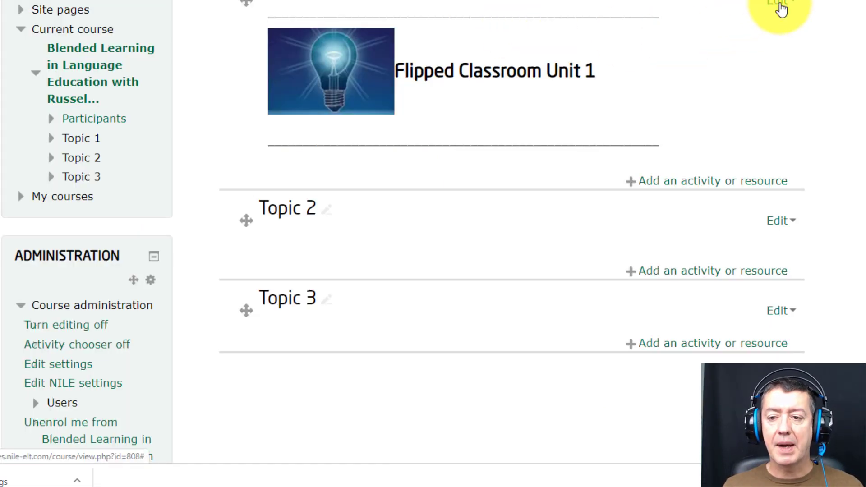
- Reopen Topic 1's summary for editing and colour the "Flipped Classroom Unit 1" title magenta
{"action": "left_click", "coordinate": [782, 7]}
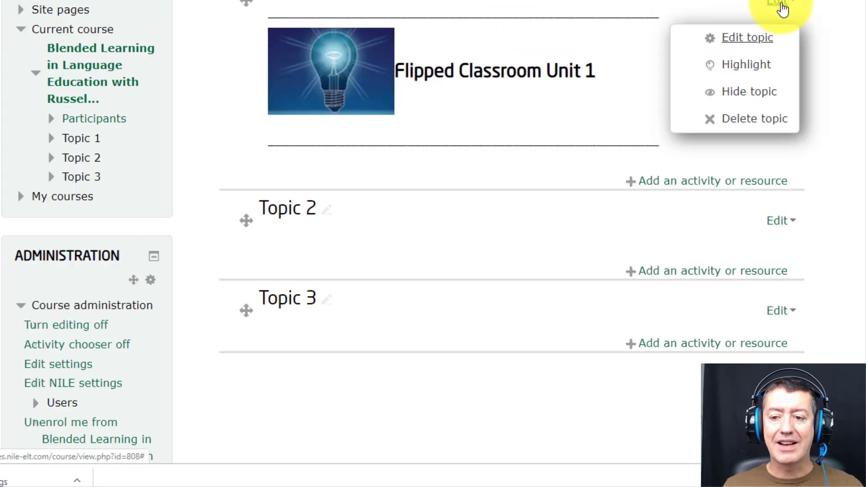
{"action": "left_click", "coordinate": [767, 37]}
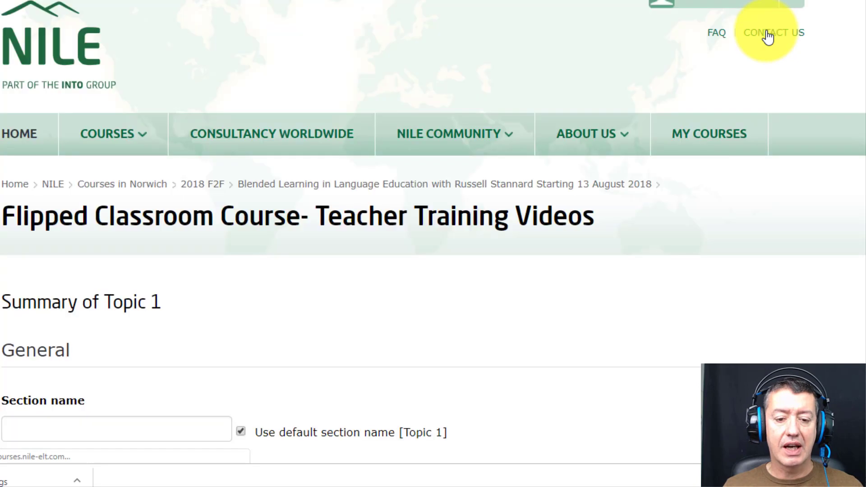
{"action": "scroll", "coordinate": [858, 79], "scroll_direction": "down", "scroll_amount": 4}
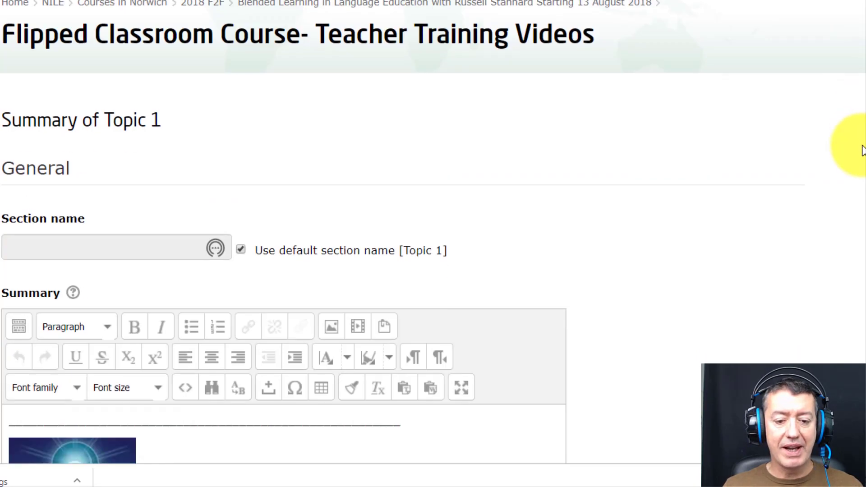
{"action": "scroll", "coordinate": [857, 172], "scroll_direction": "down", "scroll_amount": 6}
{"action": "left_click_drag", "start_coordinate": [447, 177], "coordinate": [132, 172]}
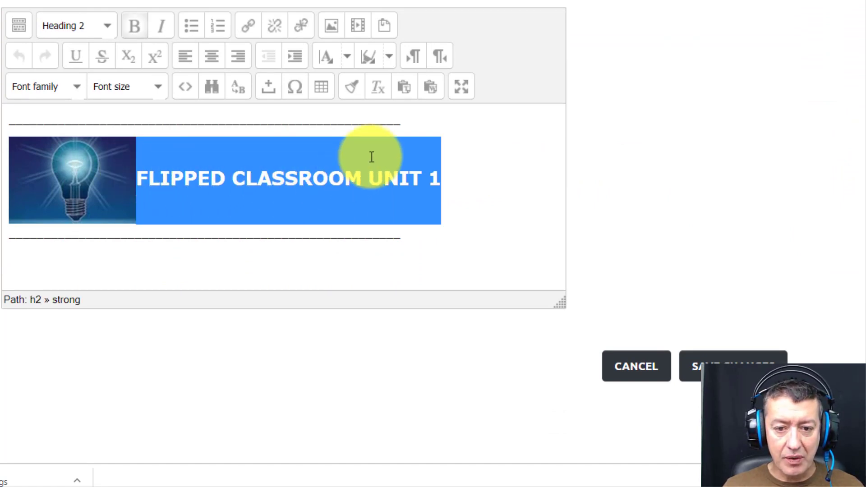
{"action": "left_click", "coordinate": [347, 60]}
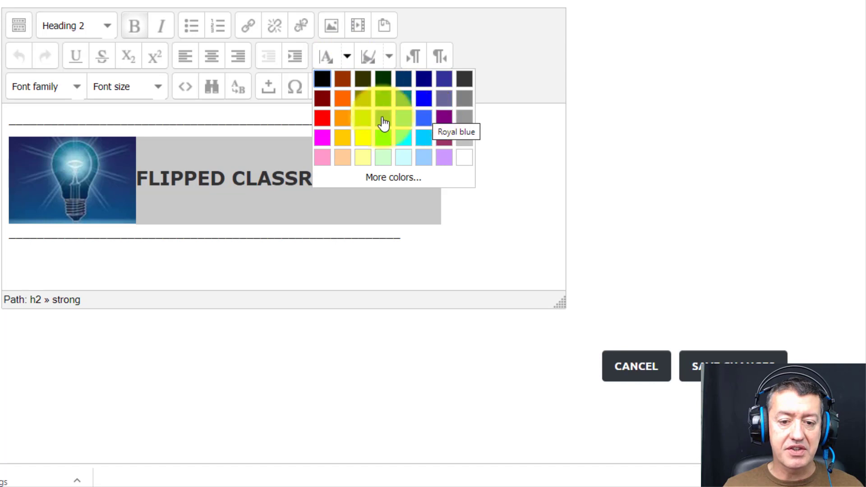
{"action": "left_click", "coordinate": [323, 138]}
{"action": "left_click", "coordinate": [313, 158]}
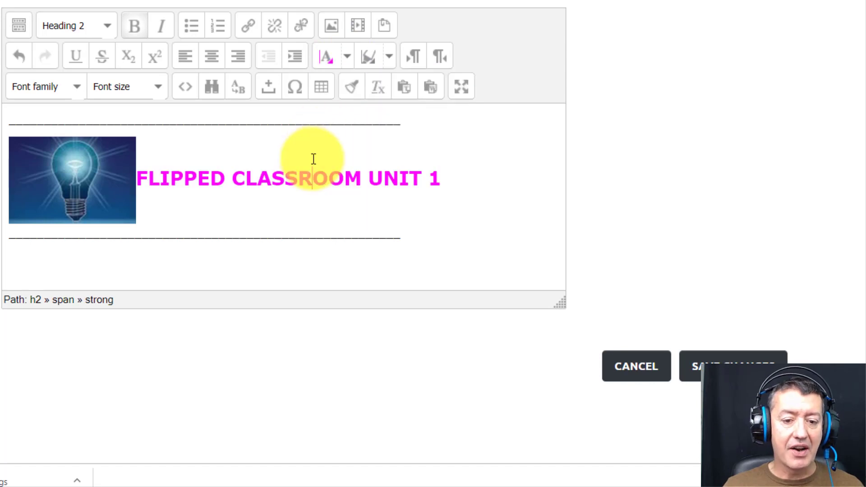
- Colour the divider lines above and below the light bulb image magenta and save the topic summary
{"action": "left_click_drag", "start_coordinate": [402, 120], "coordinate": [7, 115]}
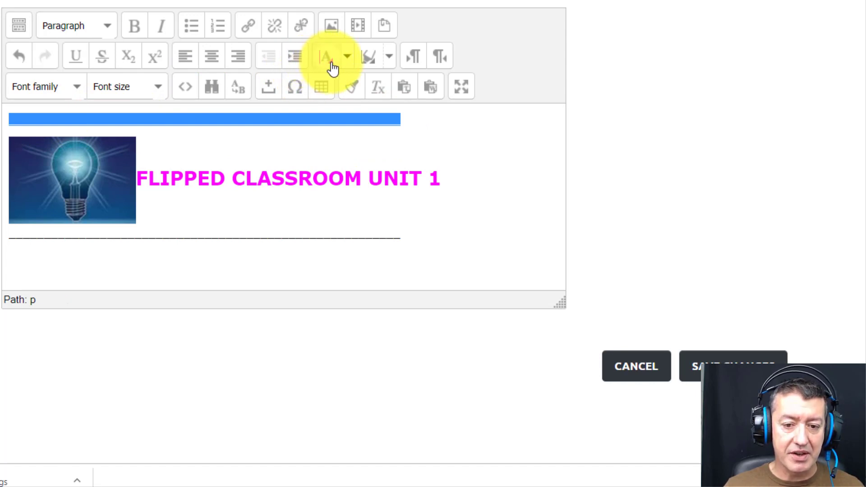
{"action": "left_click", "coordinate": [284, 149]}
{"action": "left_click_drag", "start_coordinate": [400, 119], "coordinate": [12, 114]}
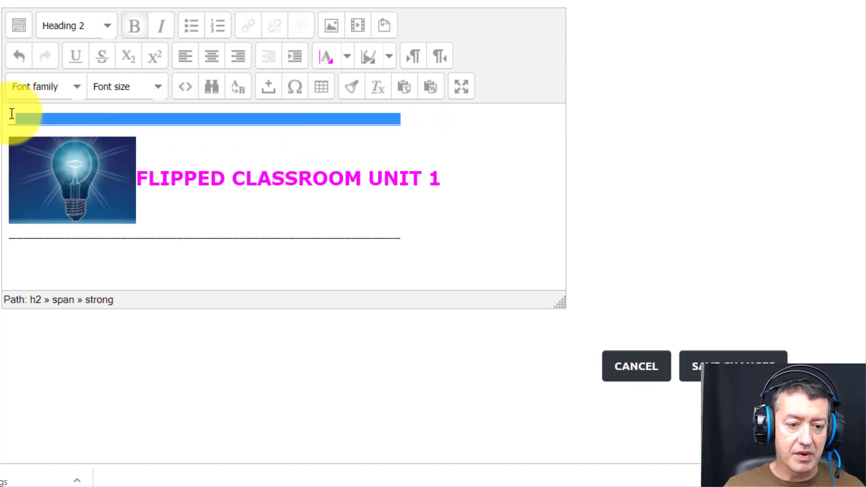
{"action": "left_click", "coordinate": [325, 58]}
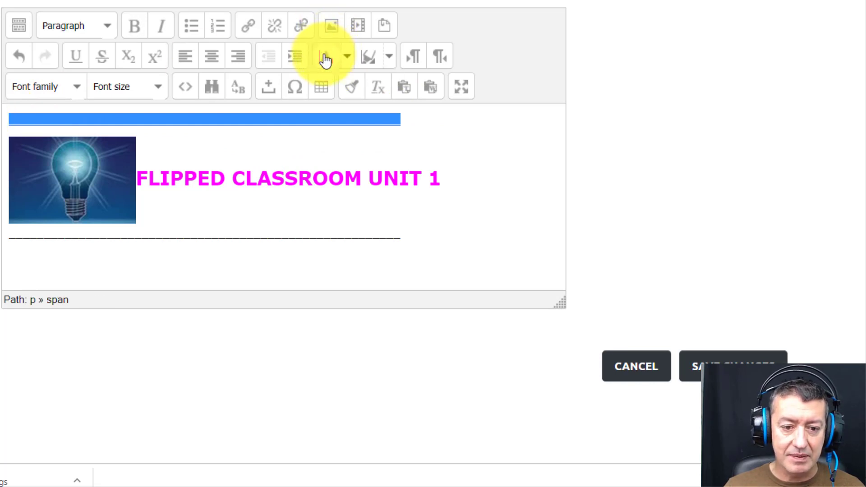
{"action": "left_click", "coordinate": [440, 232]}
{"action": "left_click_drag", "start_coordinate": [427, 235], "coordinate": [7, 238]}
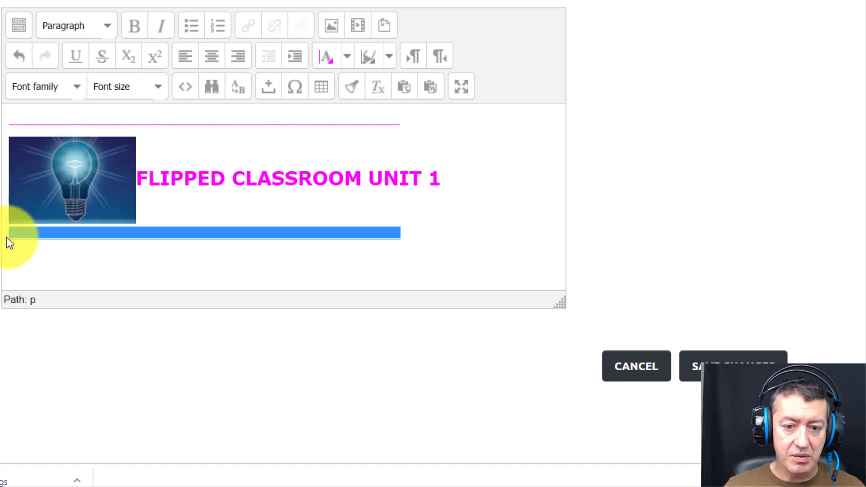
{"action": "left_click", "coordinate": [326, 57]}
{"action": "left_click", "coordinate": [273, 225]}
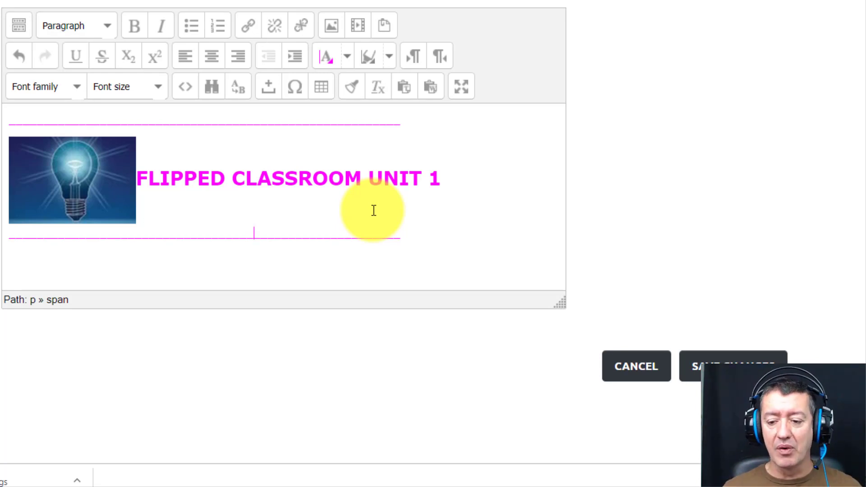
{"action": "left_click", "coordinate": [731, 354]}
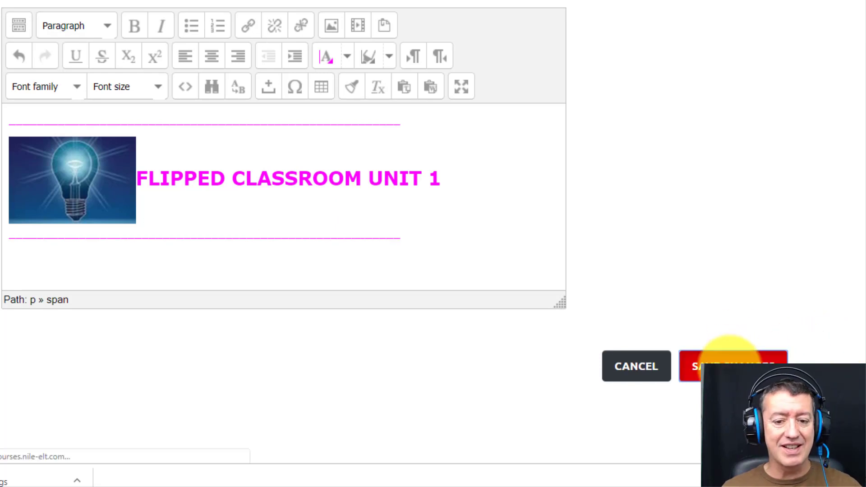
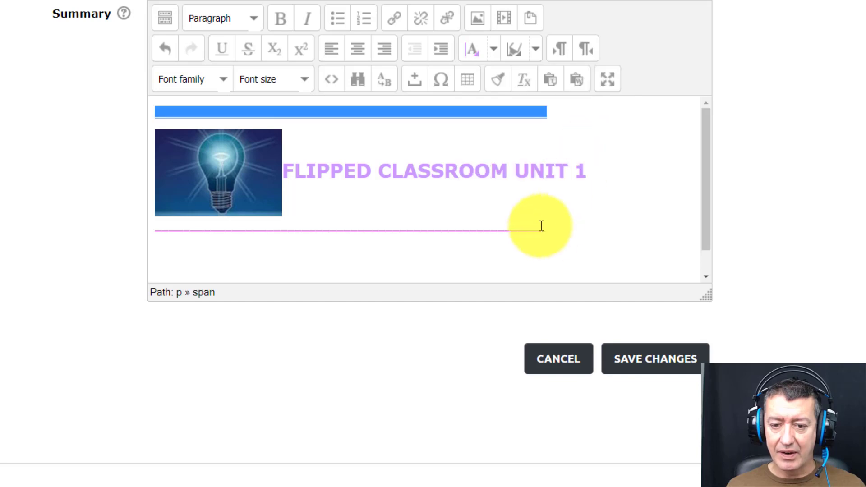
- Colour the divider line below the light bulb image light purple to match the title
{"action": "left_click_drag", "start_coordinate": [553, 228], "coordinate": [147, 234]}
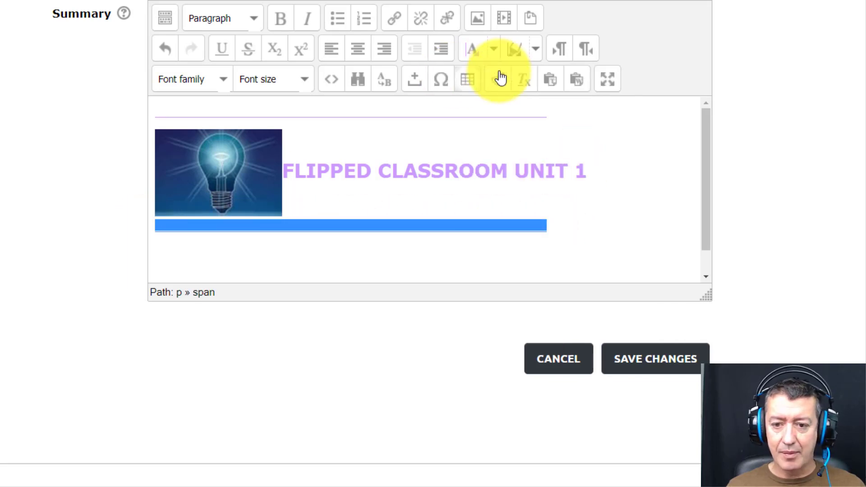
{"action": "left_click", "coordinate": [493, 49]}
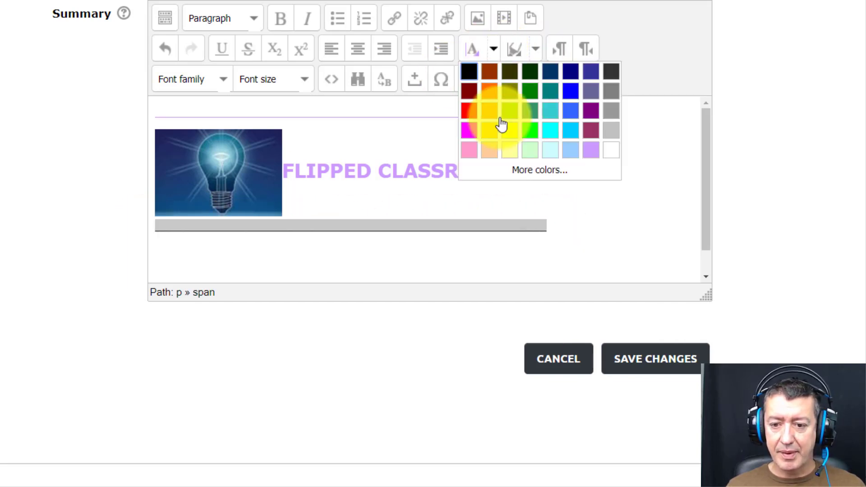
{"action": "left_click", "coordinate": [590, 153]}
{"action": "left_click", "coordinate": [513, 265]}
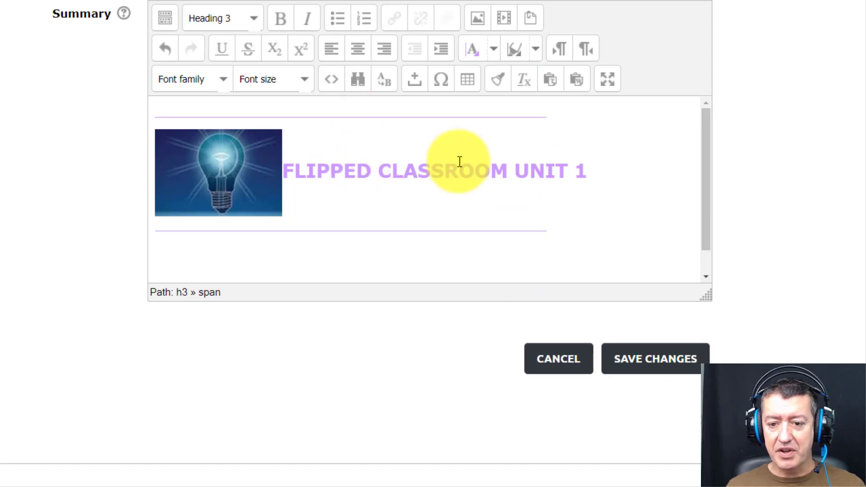
- Try the Paragraph format on the "Introduction" text and set it back to Heading 3
{"action": "scroll", "coordinate": [703, 219], "scroll_direction": "down", "scroll_amount": 1}
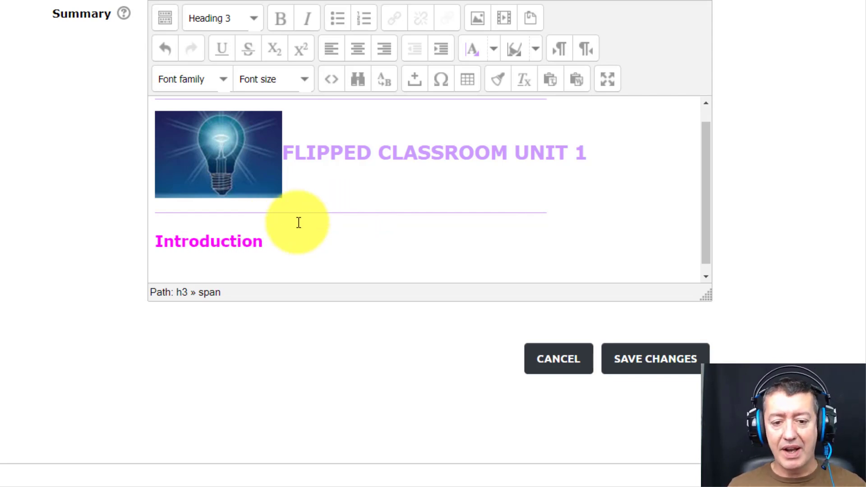
{"action": "left_click_drag", "start_coordinate": [272, 242], "coordinate": [153, 251]}
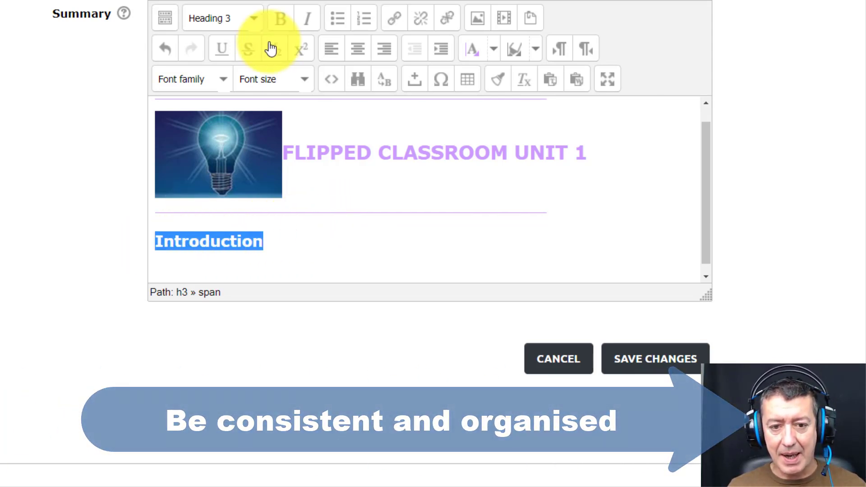
{"action": "left_click", "coordinate": [253, 19]}
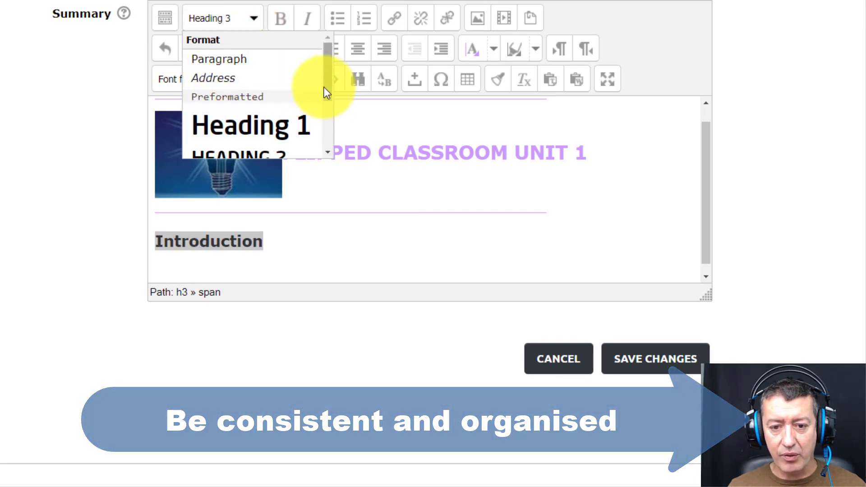
{"action": "left_click_drag", "start_coordinate": [324, 87], "coordinate": [263, 115]}
{"action": "left_click", "coordinate": [248, 119]}
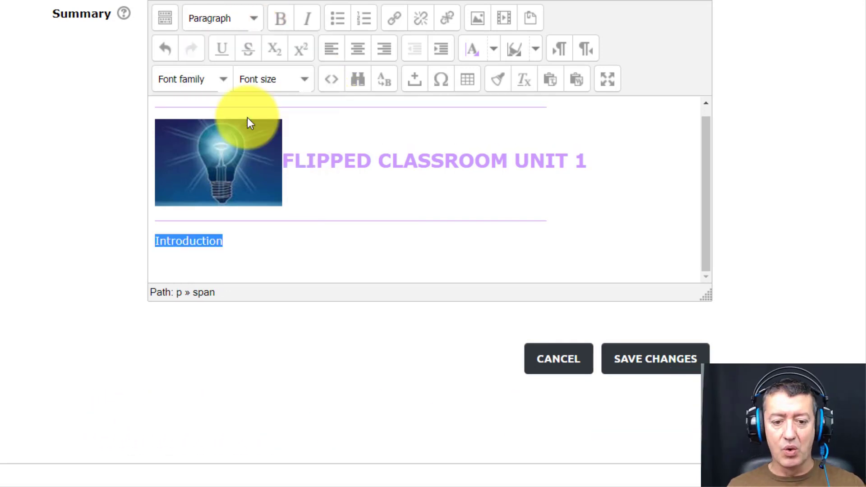
{"action": "left_click", "coordinate": [254, 19]}
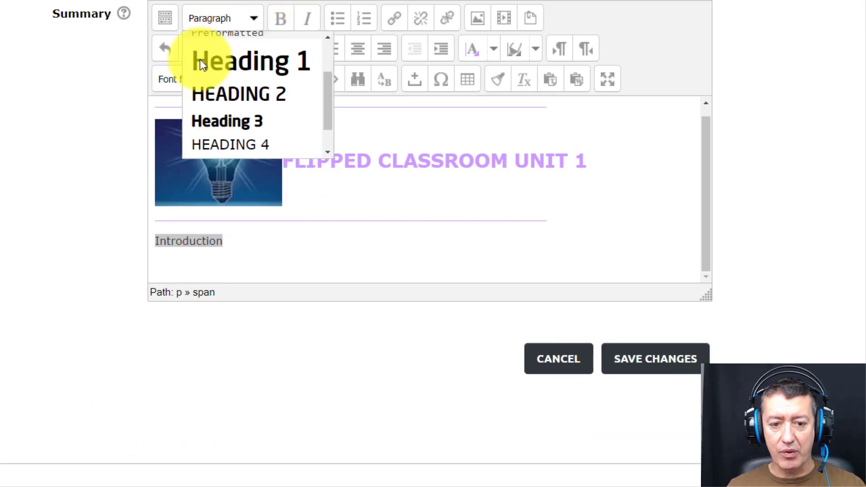
{"action": "left_click", "coordinate": [215, 121]}
{"action": "left_click", "coordinate": [281, 235]}
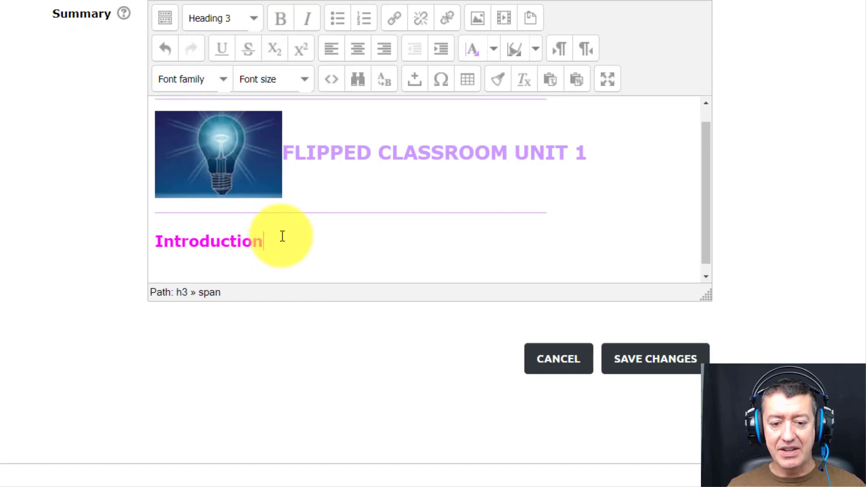
- Add an empty line below the "Introduction" heading and colour the heading the same light purple as the title
{"action": "key", "text": "Return"}
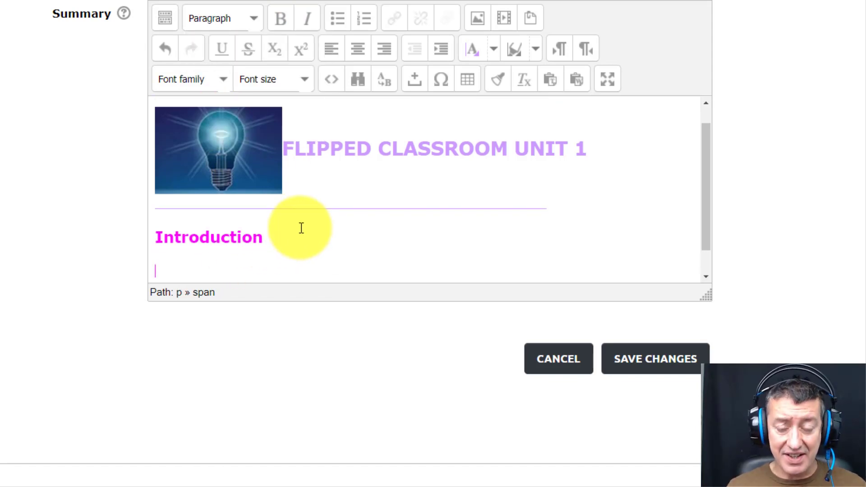
{"action": "left_click_drag", "start_coordinate": [265, 236], "coordinate": [157, 234]}
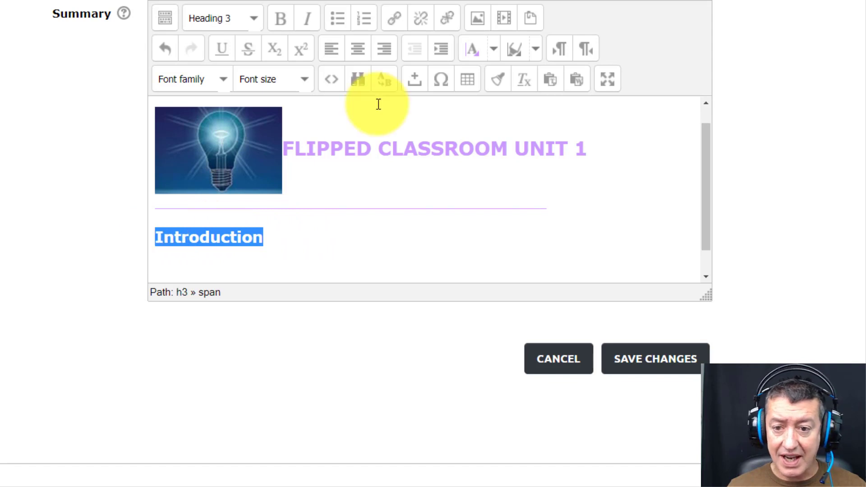
{"action": "left_click", "coordinate": [499, 47]}
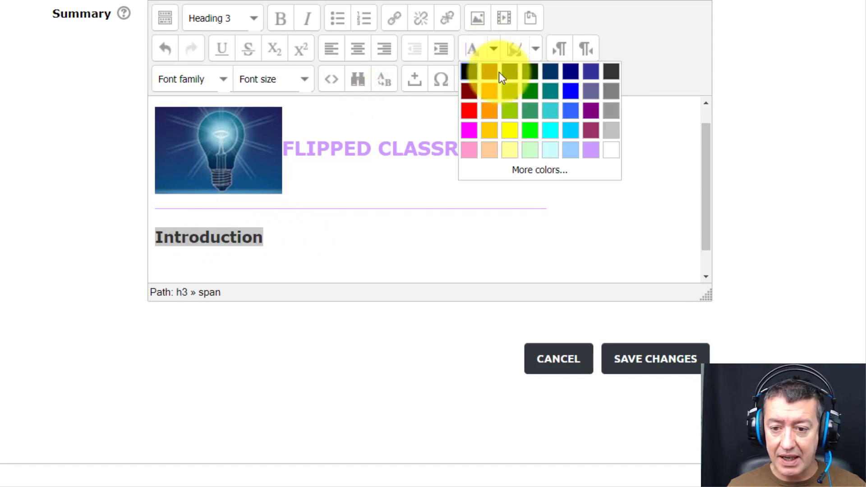
{"action": "left_click", "coordinate": [594, 150]}
{"action": "left_click", "coordinate": [388, 244]}
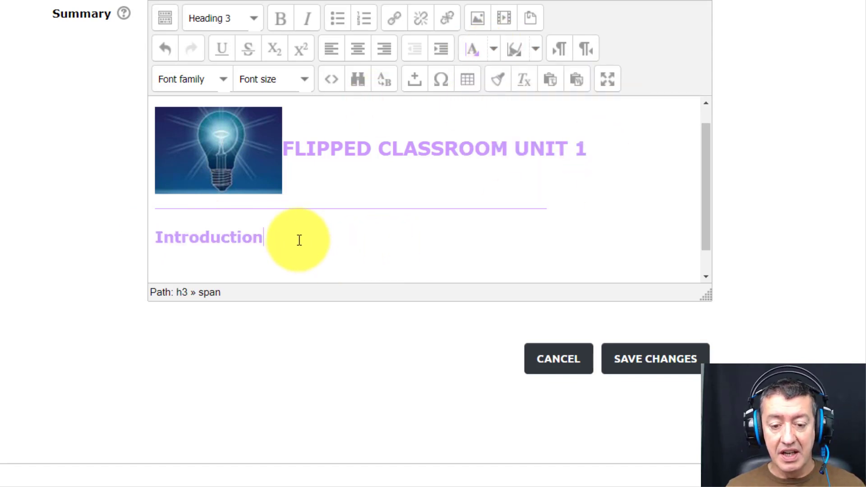
- Below the "Introduction" heading, insert the paragraph beginning "The Flipped Classroom involves taking some of the teaching material out of the lesson itself"
{"action": "key", "text": "Return"}
{"action": "type", "text": "#"}
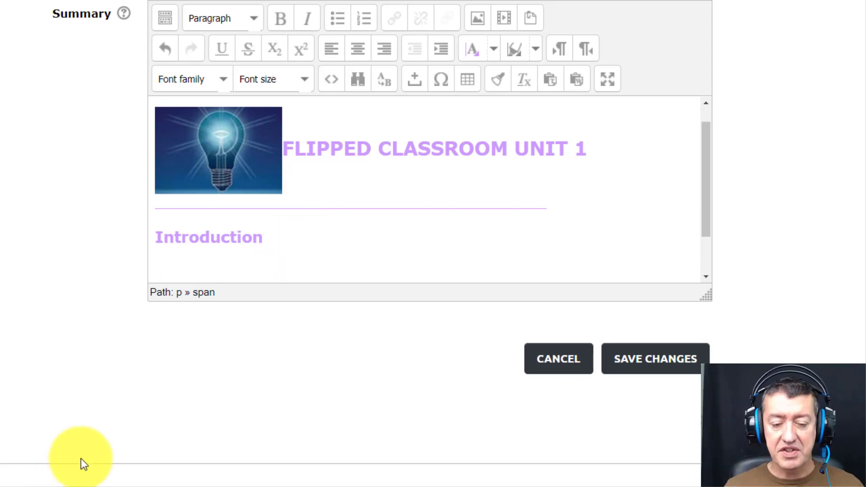
{"action": "left_click", "coordinate": [310, 238]}
{"action": "key", "text": "Return"}
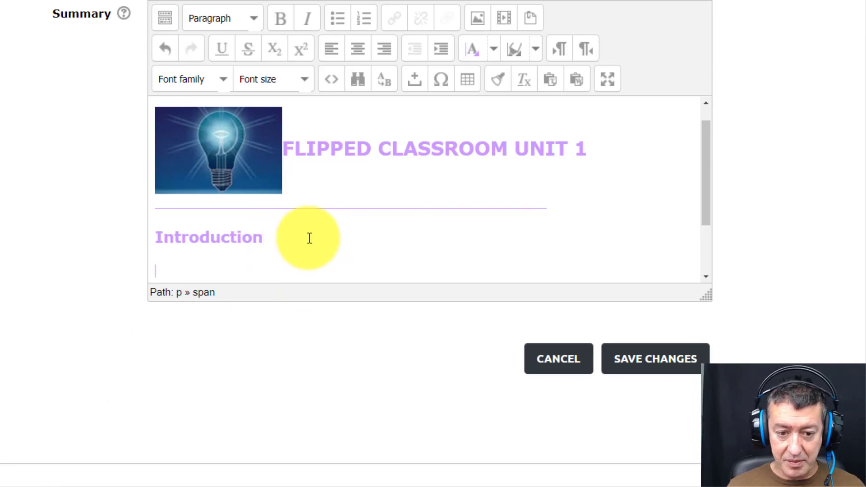
{"action": "type", "text": "The Flipped Classroom involves taking some of the teaching material out of the lesson itself and putting it online so the students can work with it at home. By doing this, more classroom time is freed up for group and task-based types of activities."}
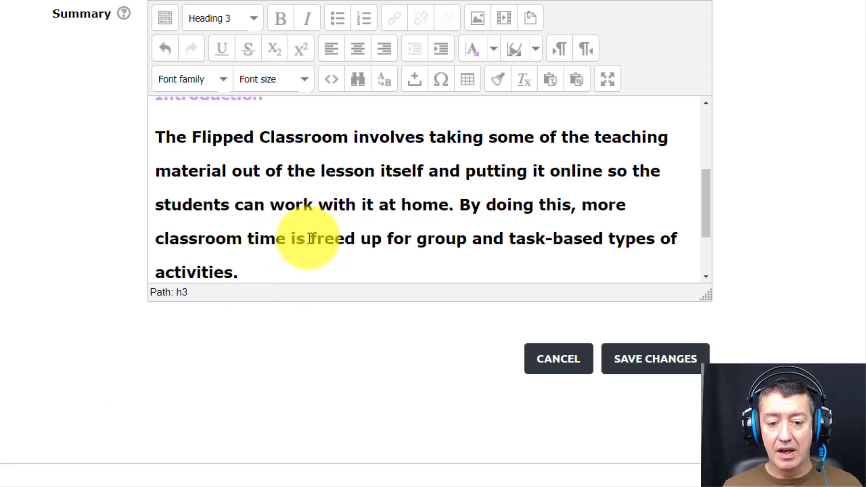
- Apply the Paragraph format to the text below the "Introduction" heading and colour it black
{"action": "left_click_drag", "start_coordinate": [251, 271], "coordinate": [152, 122]}
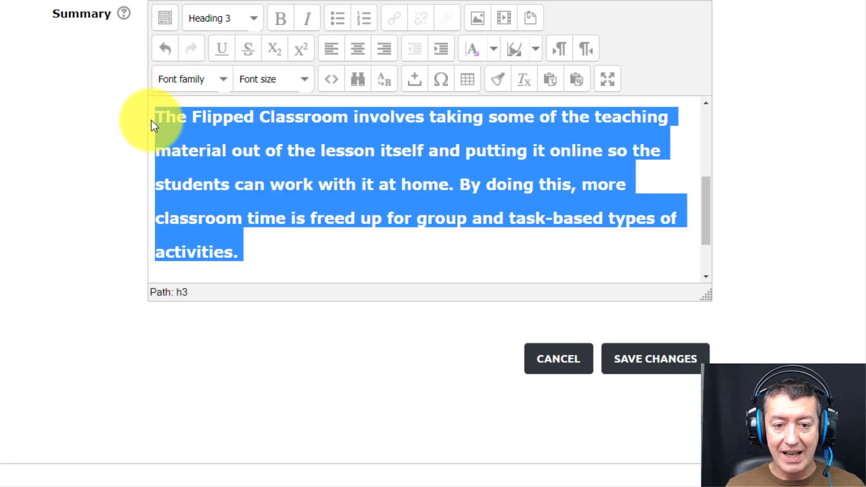
{"action": "left_click", "coordinate": [251, 19]}
{"action": "scroll", "coordinate": [325, 89], "scroll_direction": "up", "scroll_amount": 3}
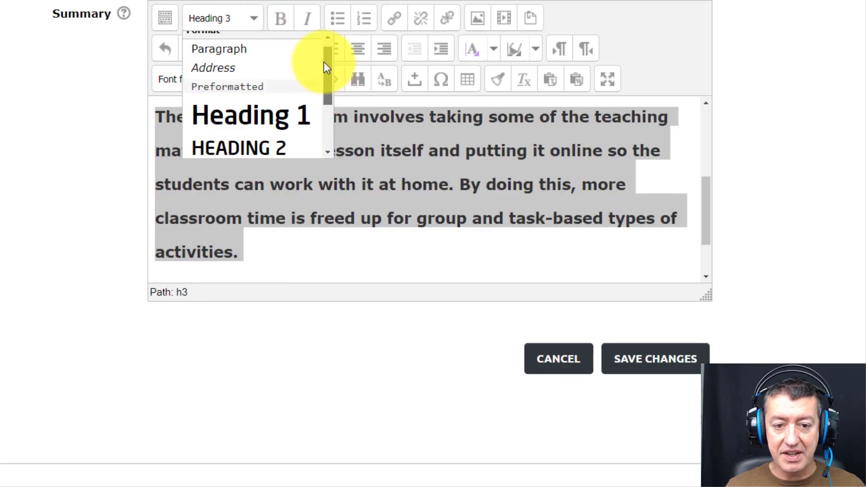
{"action": "left_click", "coordinate": [234, 58]}
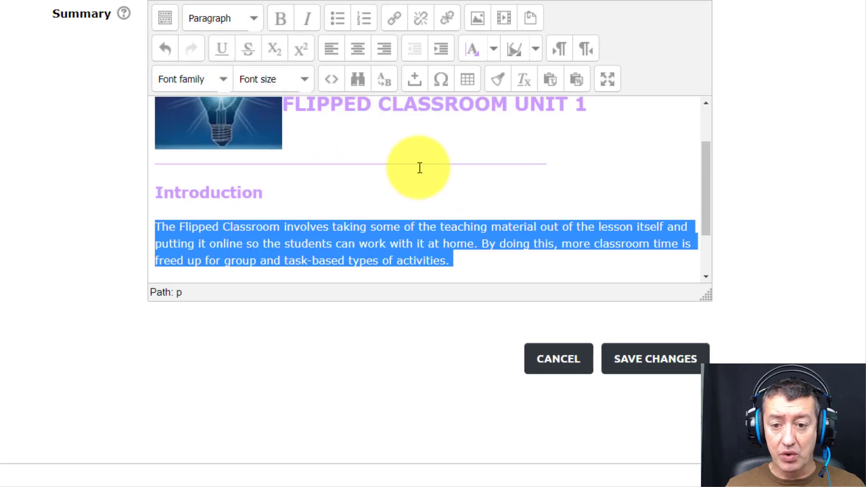
{"action": "left_click", "coordinate": [479, 59]}
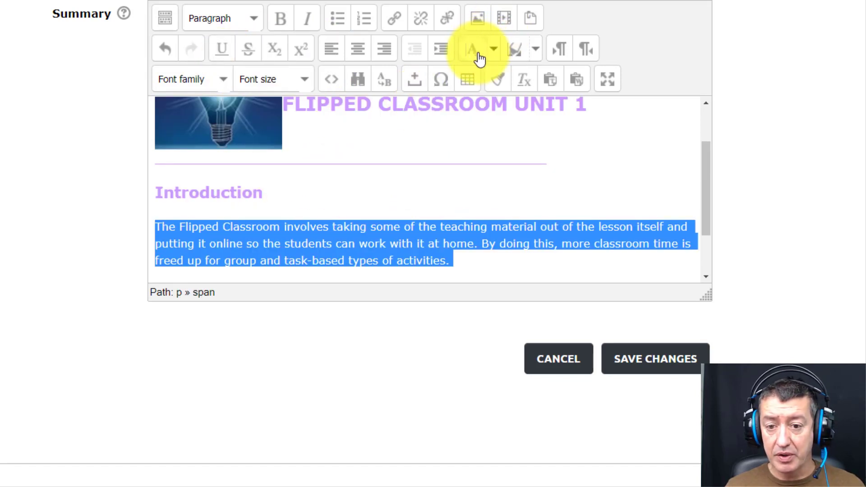
{"action": "left_click", "coordinate": [493, 50]}
{"action": "left_click", "coordinate": [469, 74]}
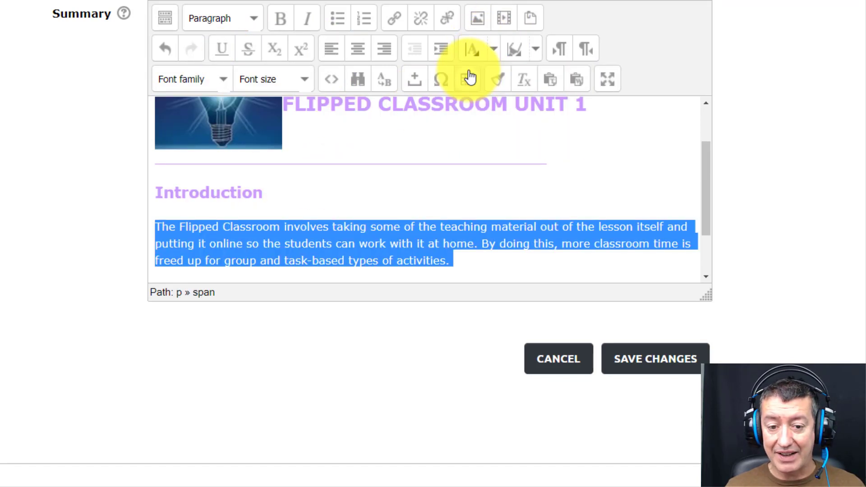
{"action": "left_click", "coordinate": [304, 195]}
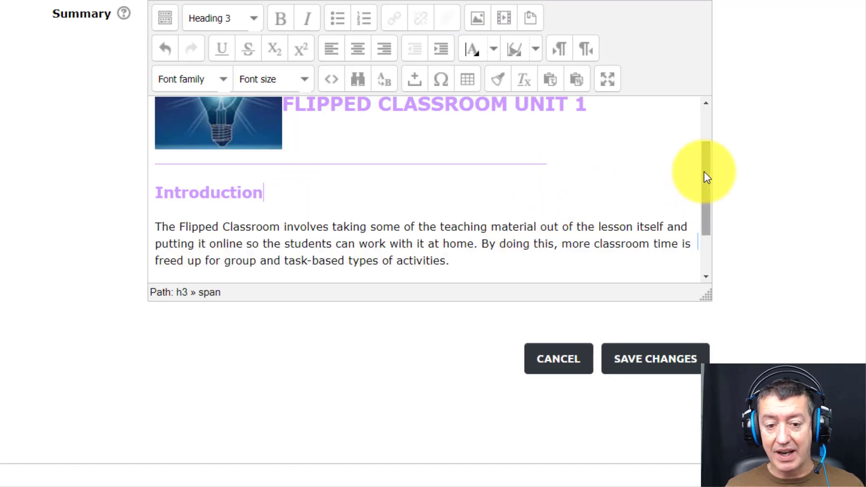
- Add the line "Aims of unit" below the introduction paragraph
{"action": "left_click_drag", "start_coordinate": [705, 171], "coordinate": [705, 221]}
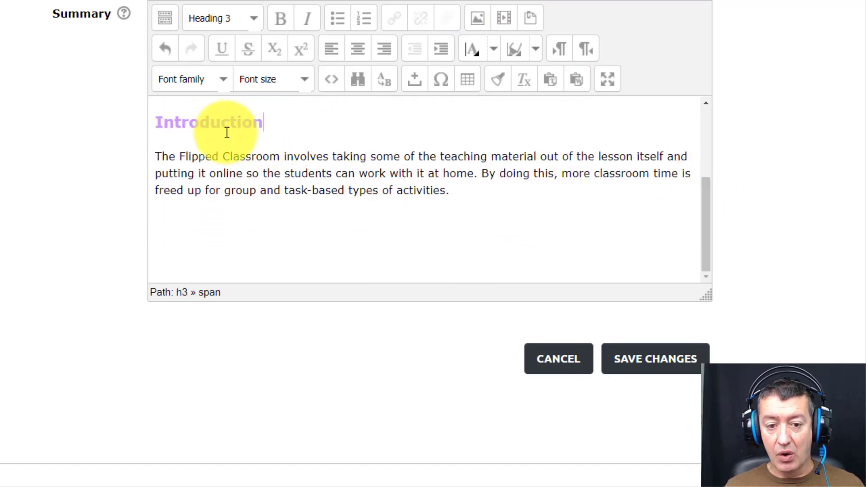
{"action": "left_click", "coordinate": [486, 191]}
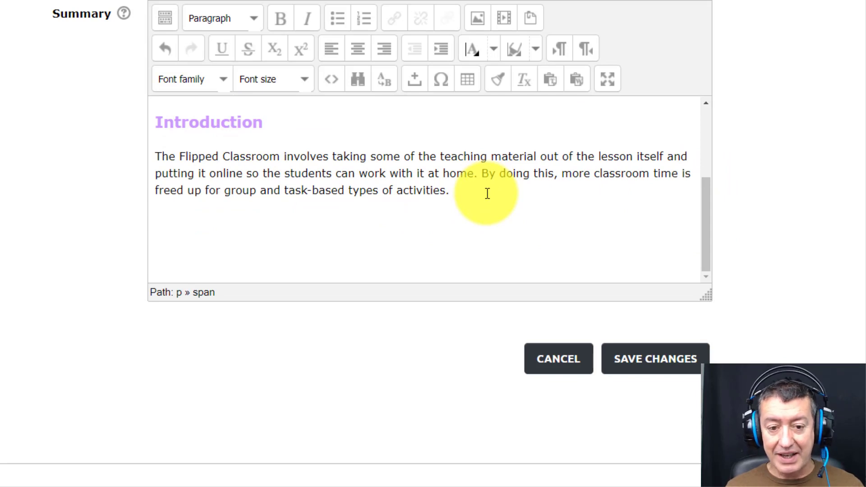
{"action": "key", "text": "Return"}
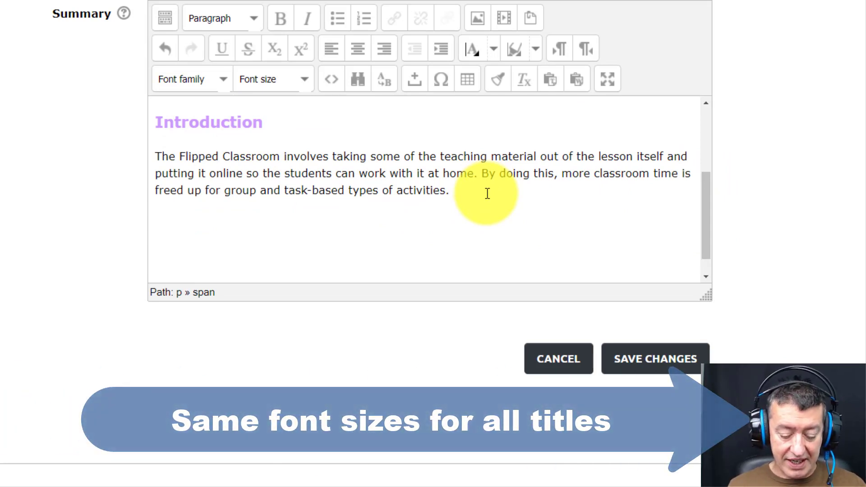
{"action": "type", "text": "Aims "}
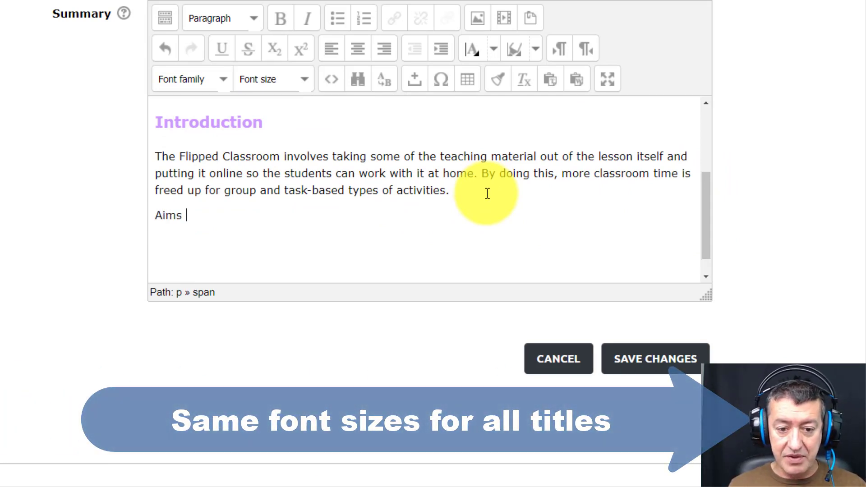
{"action": "type", "text": "of unit"}
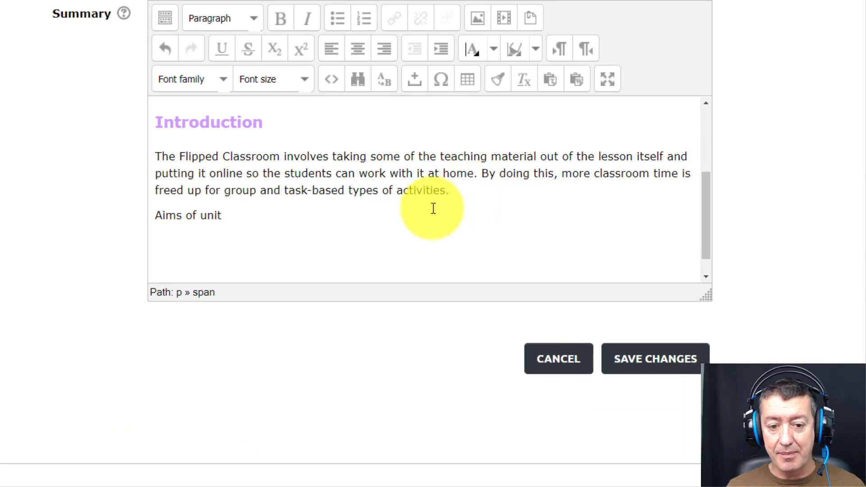
- Format the "Aims of unit" line as Heading 3
{"action": "left_click_drag", "start_coordinate": [232, 215], "coordinate": [155, 215]}
{"action": "left_click", "coordinate": [254, 18]}
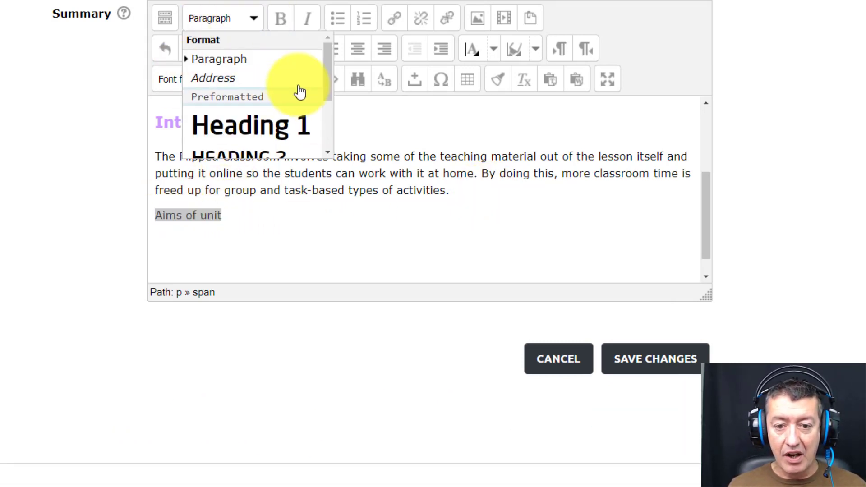
{"action": "scroll", "coordinate": [294, 74], "scroll_direction": "down", "scroll_amount": 1}
{"action": "scroll", "coordinate": [326, 95], "scroll_direction": "down", "scroll_amount": 1}
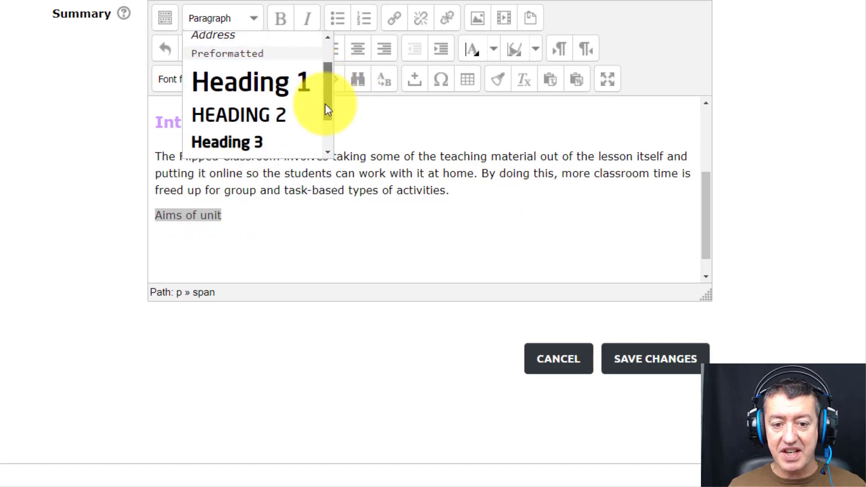
{"action": "scroll", "coordinate": [326, 104], "scroll_direction": "down", "scroll_amount": 1}
{"action": "left_click", "coordinate": [242, 91]}
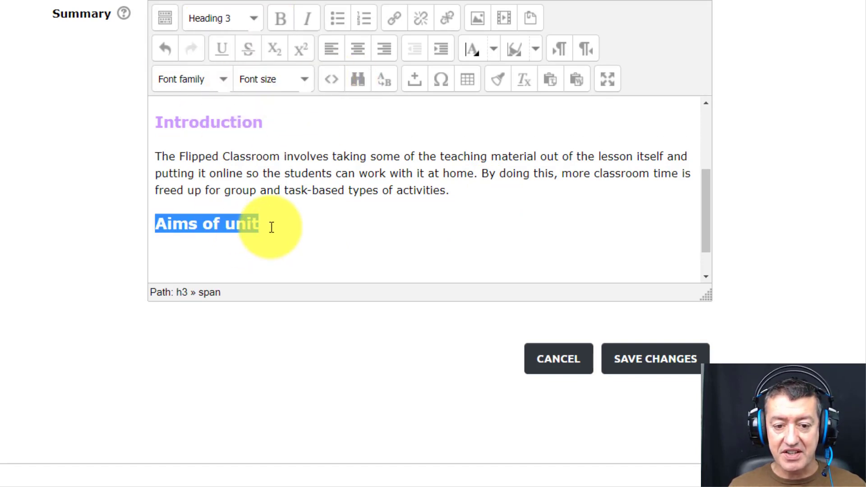
- Colour the "Aims of unit" heading the same light purple as the "Introduction" heading
{"action": "left_click_drag", "start_coordinate": [272, 226], "coordinate": [151, 222]}
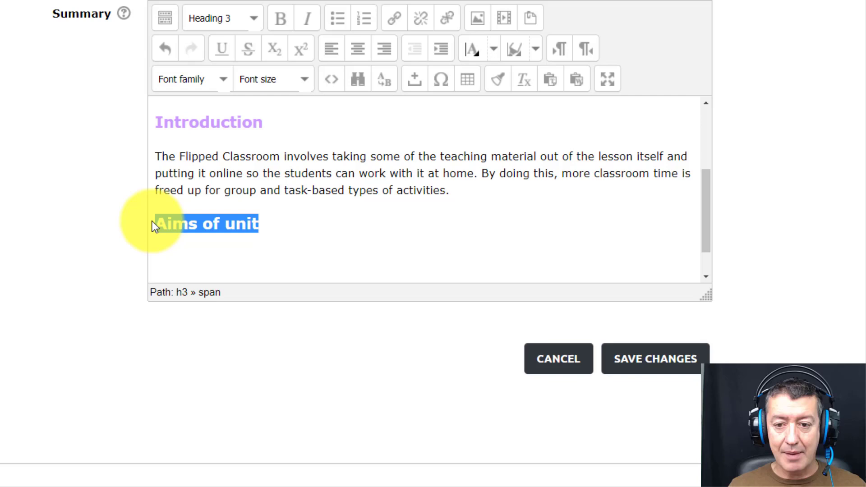
{"action": "left_click", "coordinate": [494, 50]}
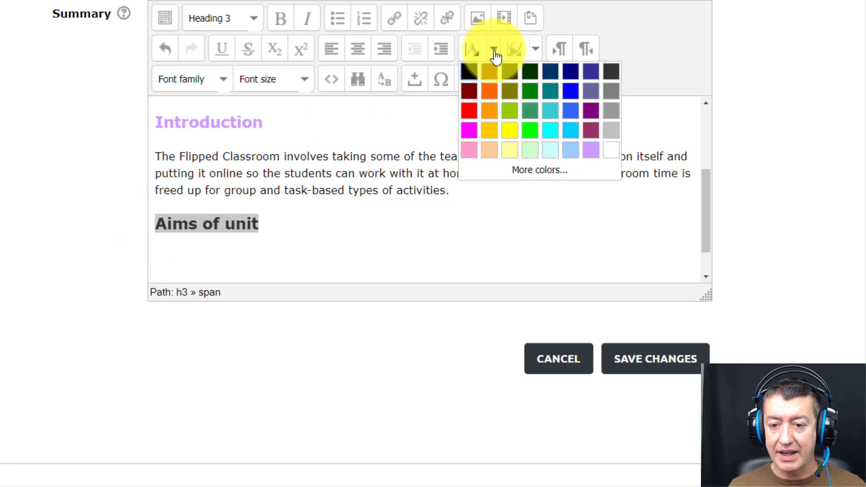
{"action": "left_click", "coordinate": [590, 151]}
{"action": "left_click", "coordinate": [289, 220]}
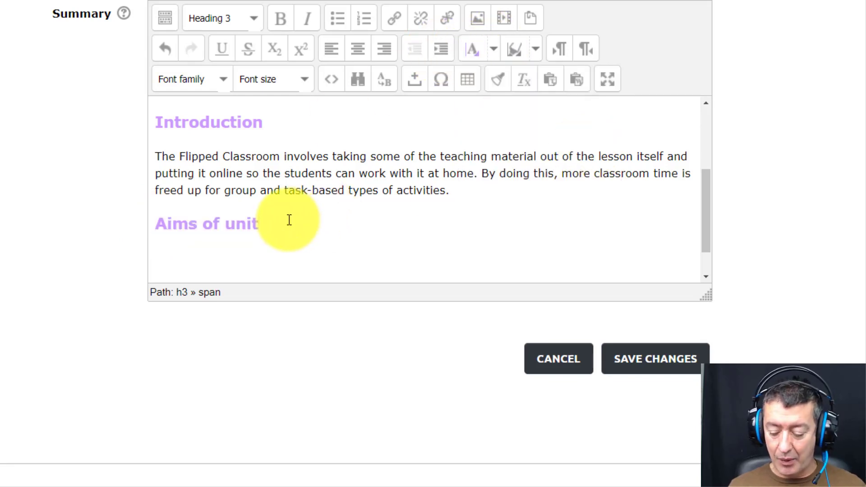
- Set "Aims of unit" to Paragraph format and insert below it the bulleted list beginning "a practical, hands-on course where you will build your own Flipped Classroom."
{"action": "key", "text": "Return"}
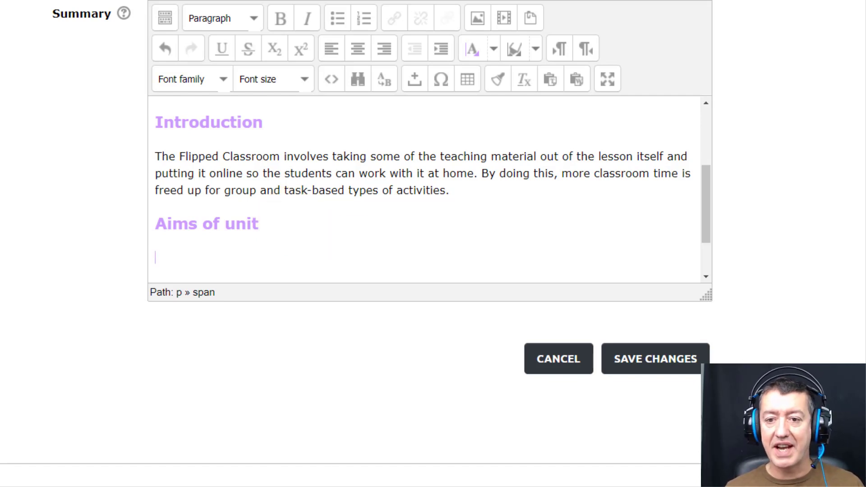
{"action": "left_click", "coordinate": [284, 226]}
{"action": "left_click", "coordinate": [251, 21]}
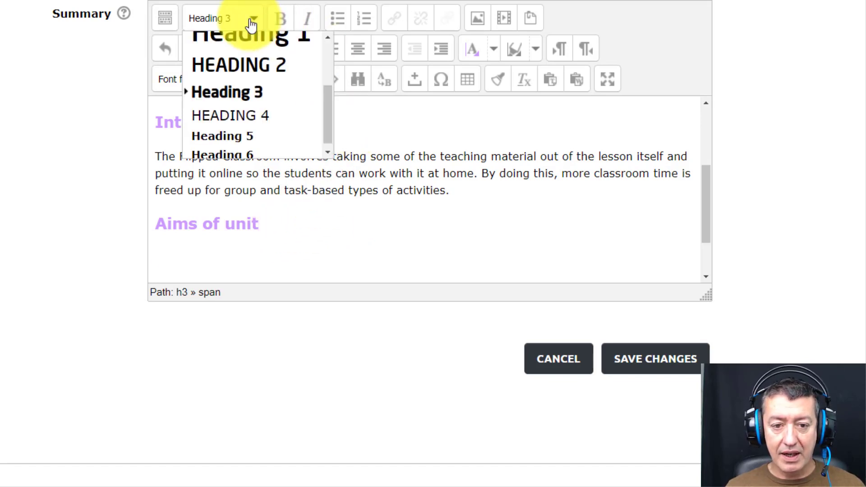
{"action": "left_click_drag", "start_coordinate": [328, 106], "coordinate": [329, 58]}
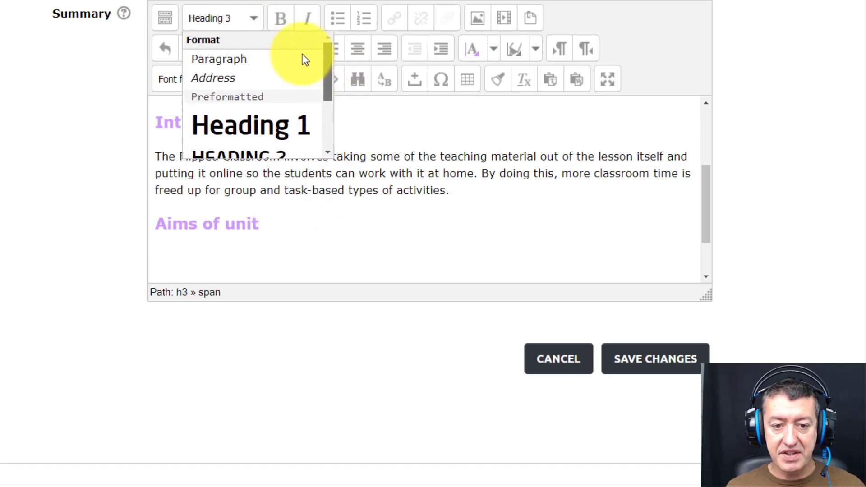
{"action": "left_click", "coordinate": [304, 58]}
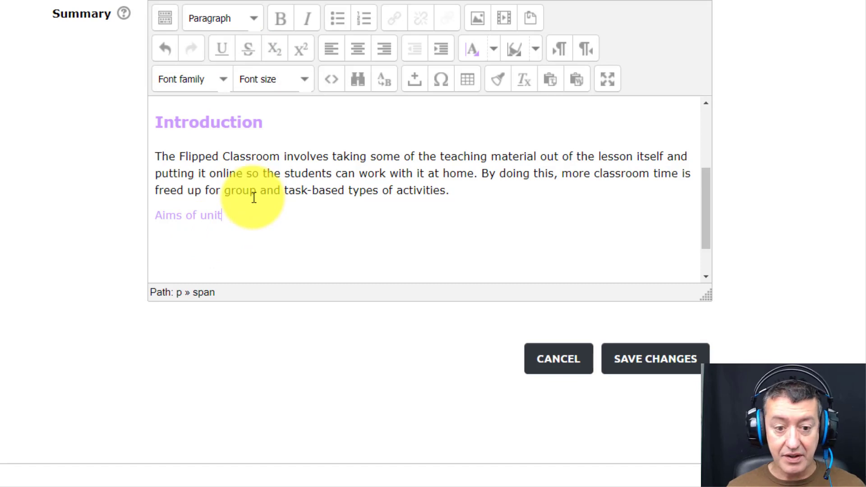
{"action": "type", "text": "a practical, hands-on course where you will build your own Flipped Classroom. a combination of live webinars and specialist online learning material. a free educational copy of SNAGIT screen capture technology worth $30. a 3-week course with continual support at every stage and detailed feedback on final project. an estimated 7-8 hours study per week NILE certification awarded on completion of course content. a course delivered by British Council ELTons winner Russell Stannard."}
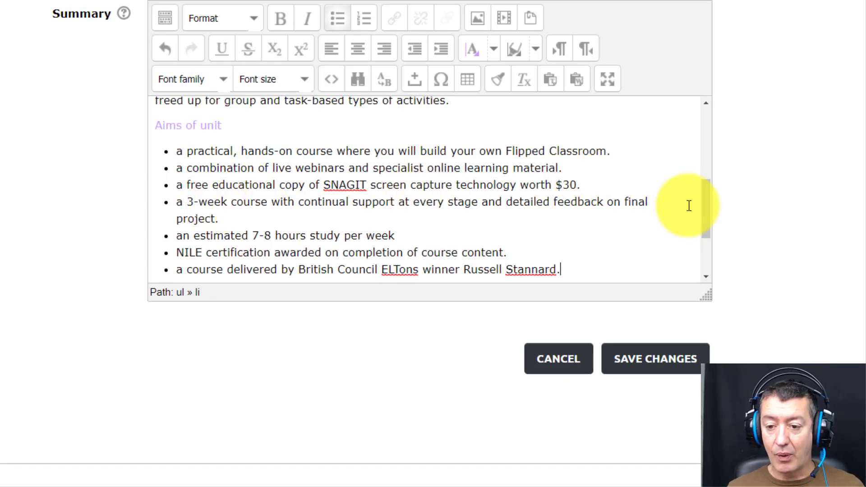
- Set the "Aims of unit" line back to Heading 3 and save the Topic 1 summary
{"action": "left_click_drag", "start_coordinate": [708, 212], "coordinate": [707, 178]}
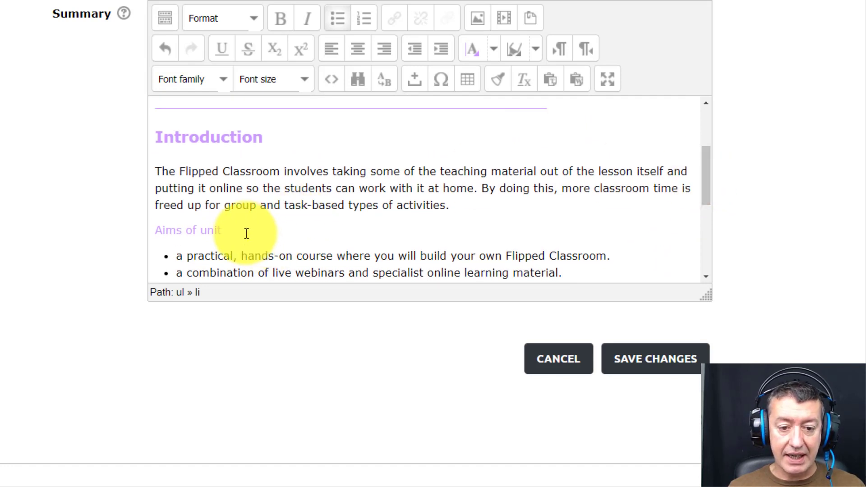
{"action": "left_click_drag", "start_coordinate": [245, 234], "coordinate": [156, 233]}
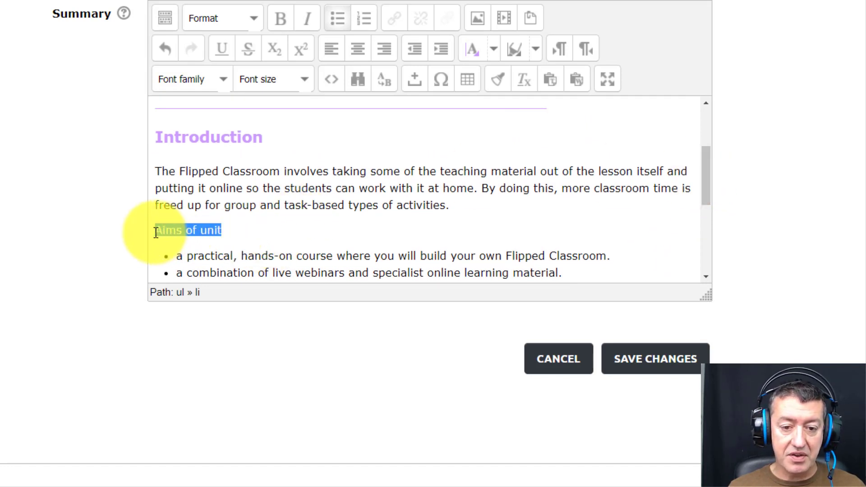
{"action": "left_click", "coordinate": [254, 18]}
{"action": "left_click_drag", "start_coordinate": [326, 83], "coordinate": [324, 106]}
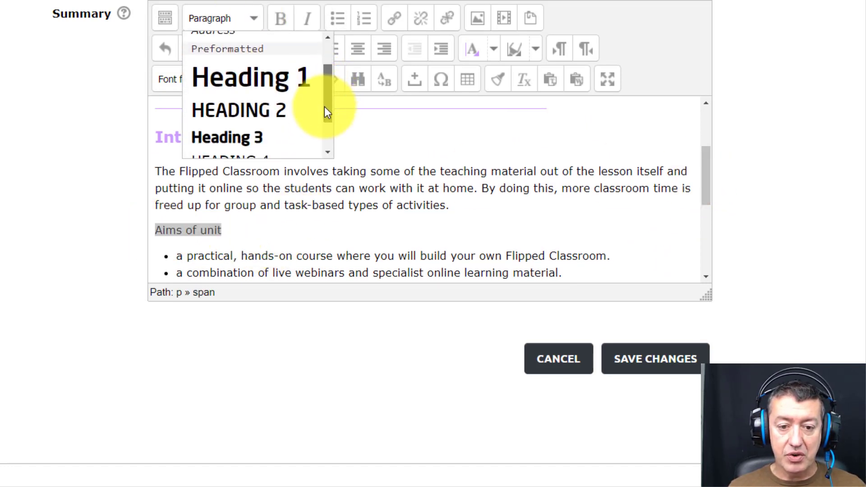
{"action": "left_click", "coordinate": [231, 140]}
{"action": "left_click", "coordinate": [292, 232]}
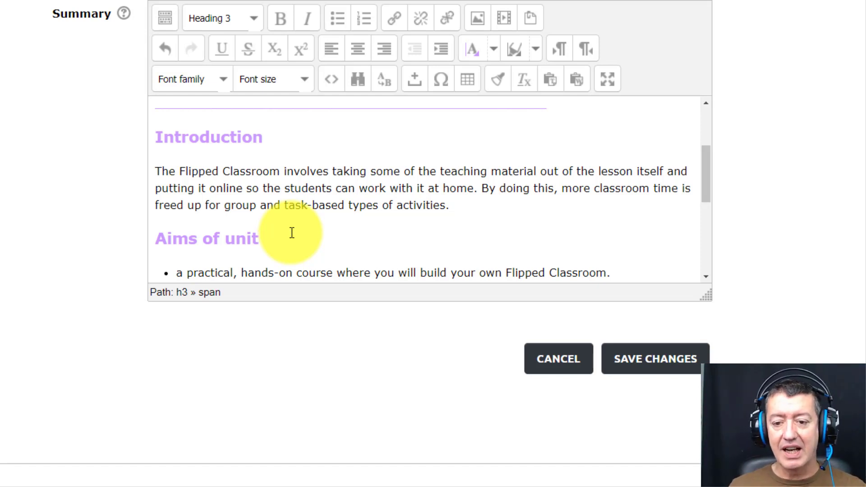
{"action": "left_click", "coordinate": [658, 363]}
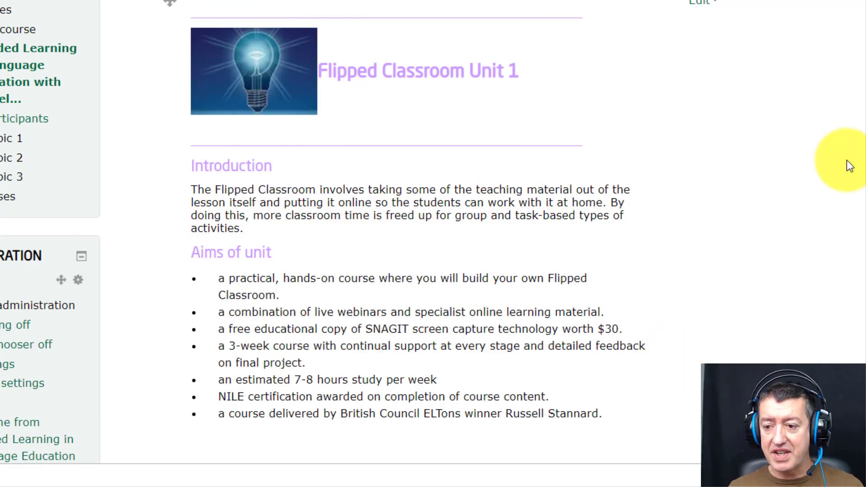
{"action": "scroll", "coordinate": [851, 164], "scroll_direction": "down", "scroll_amount": 3}
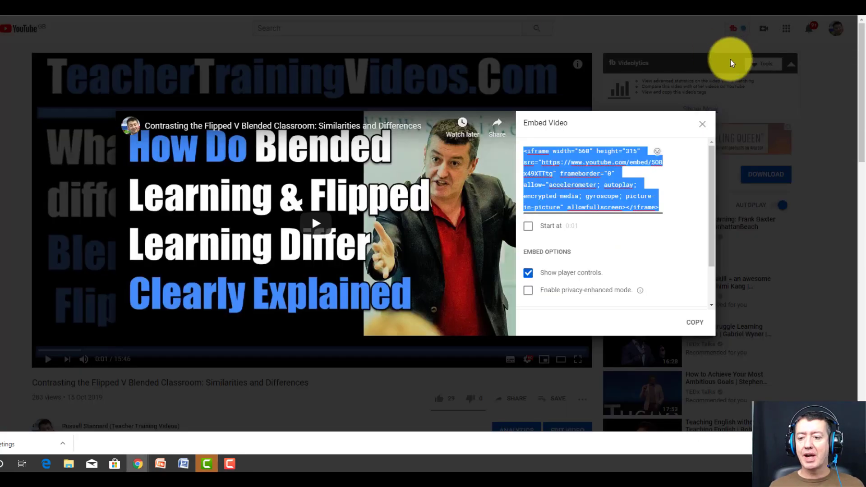
- On YouTube, copy the embed code of the video "Contrasting the Flipped V Blended Classroom: Similarities and Differences"
{"action": "left_click", "coordinate": [702, 124]}
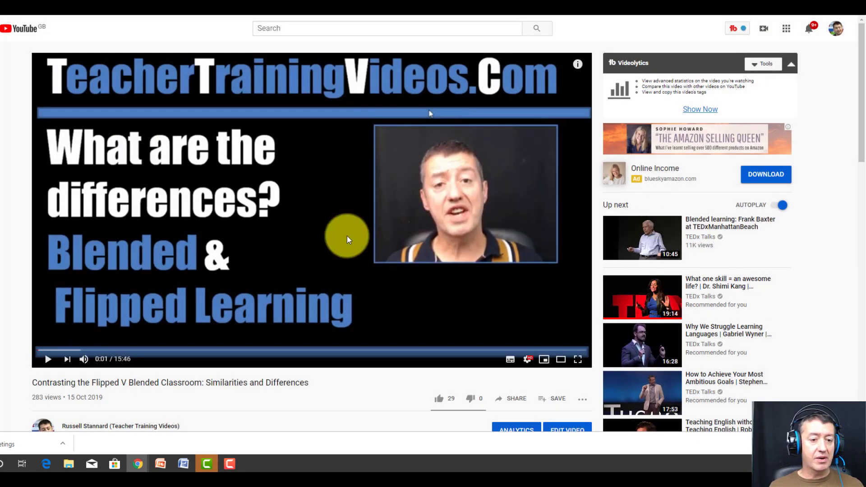
{"action": "left_click", "coordinate": [518, 401]}
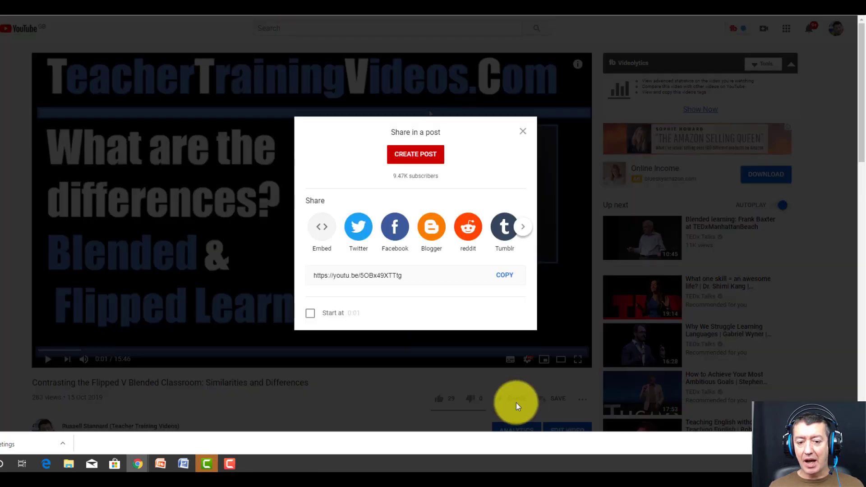
{"action": "left_click", "coordinate": [320, 227]}
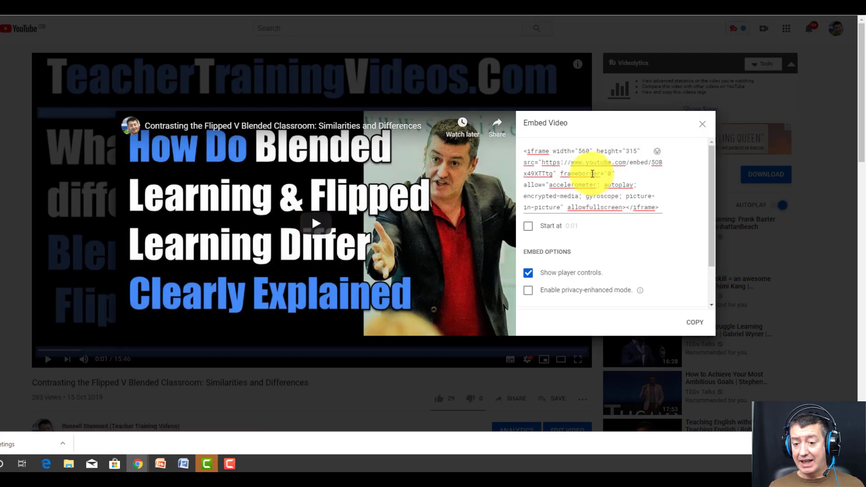
{"action": "left_click", "coordinate": [589, 169]}
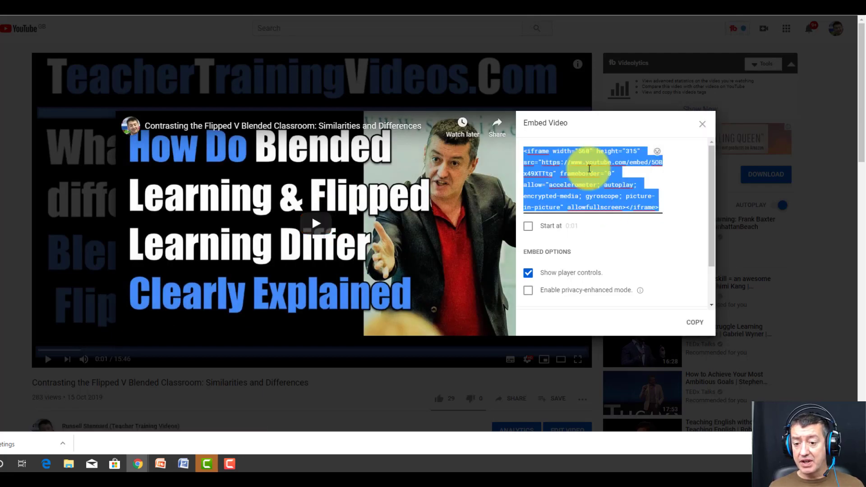
{"action": "right_click", "coordinate": [588, 168]}
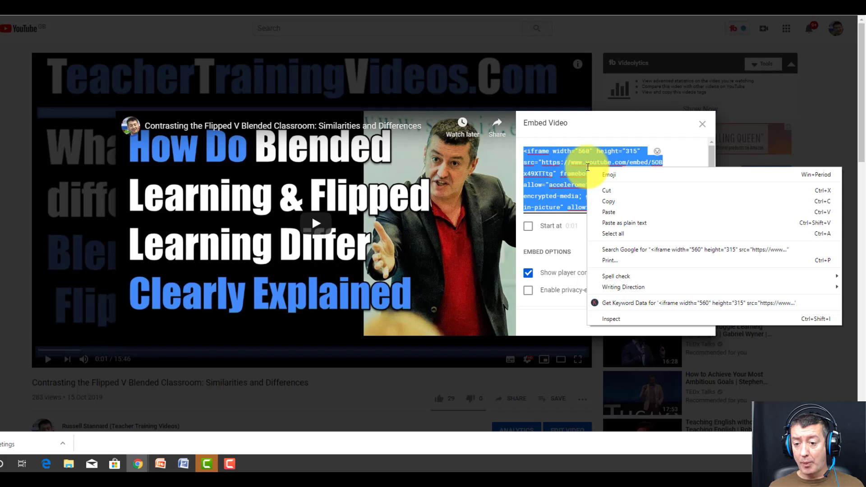
{"action": "left_click", "coordinate": [610, 201]}
{"action": "left_click", "coordinate": [702, 124]}
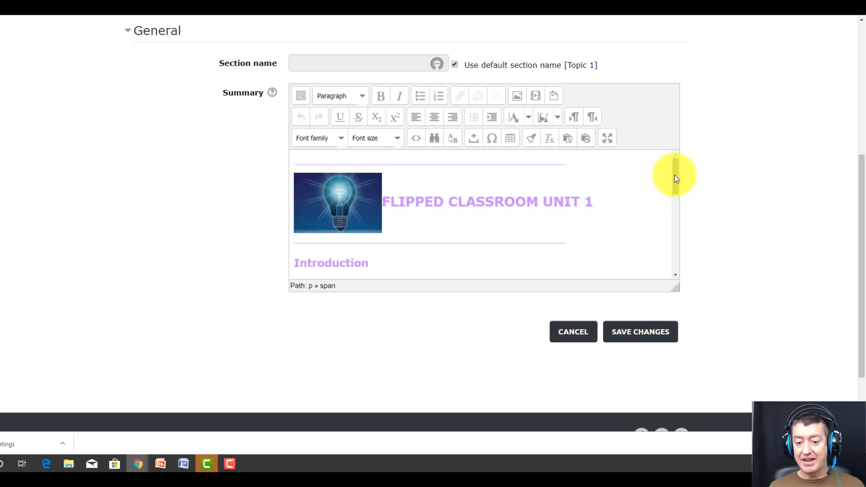
- Paste the copied YouTube embed code at the end of the Topic 1 summary's HTML source
{"action": "left_click_drag", "start_coordinate": [675, 178], "coordinate": [632, 125]}
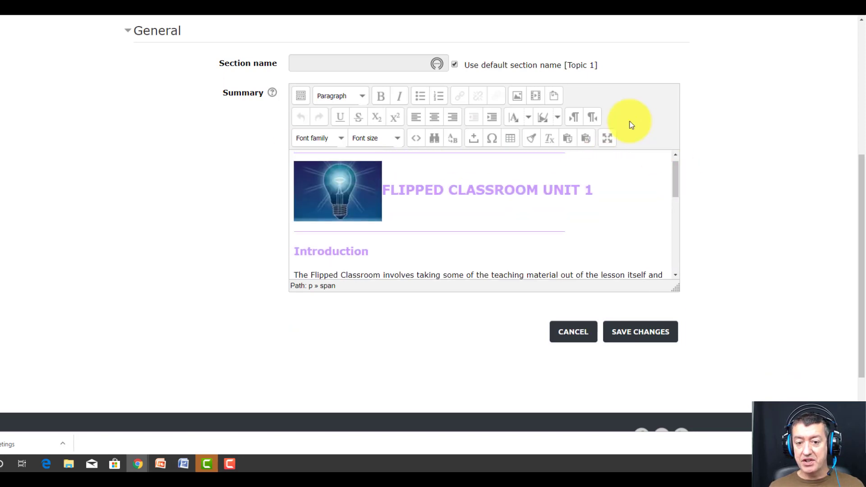
{"action": "left_click", "coordinate": [416, 140]}
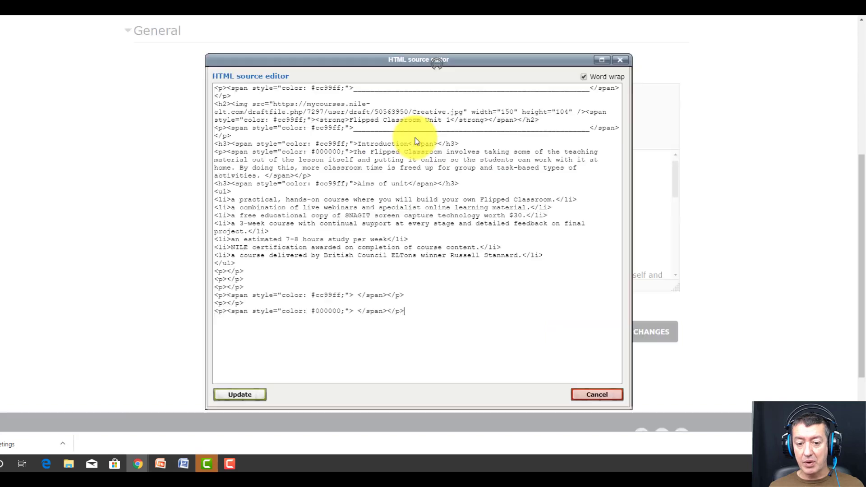
{"action": "left_click", "coordinate": [415, 315]}
{"action": "key", "text": "ctrl+v"}
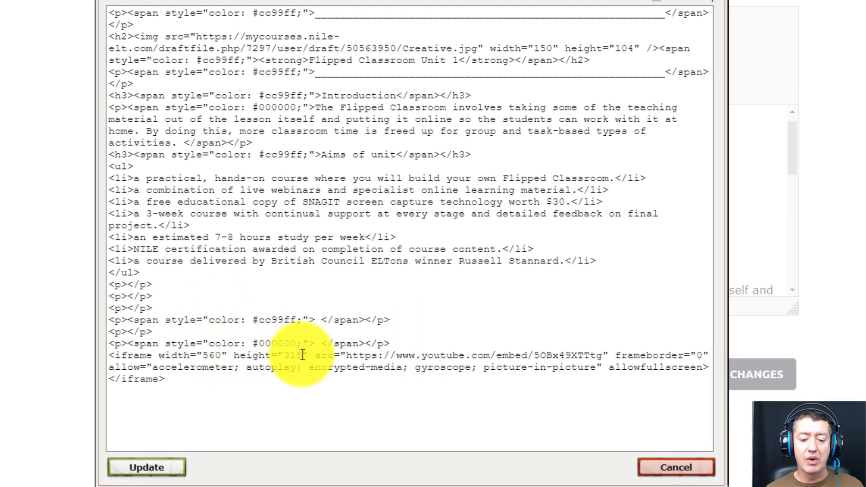
- Set the width of the embedded video's iframe to 450
{"action": "left_click", "coordinate": [222, 357]}
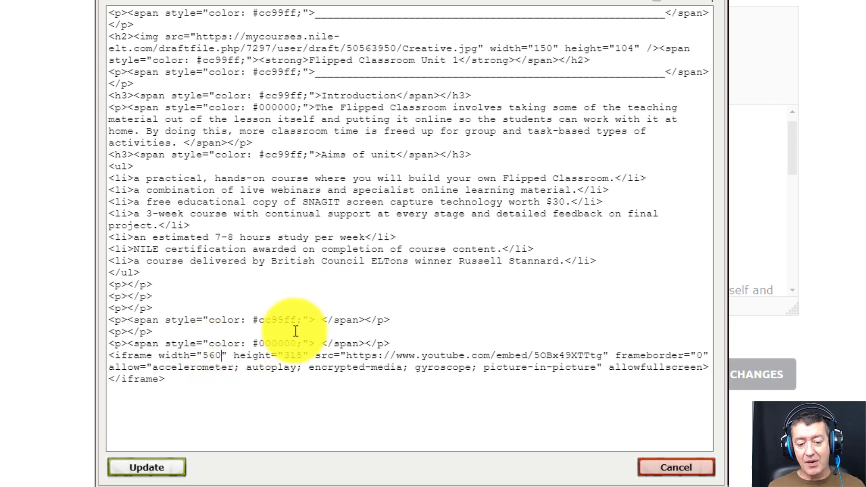
{"action": "key", "text": "BackSpace"}
{"action": "key", "text": "BackSpace"}
{"action": "key", "text": "BackSpace"}
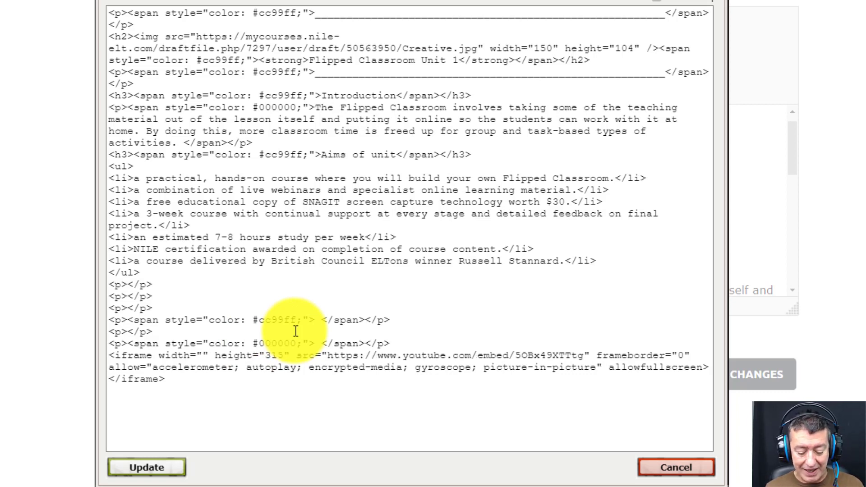
{"action": "type", "text": "450"}
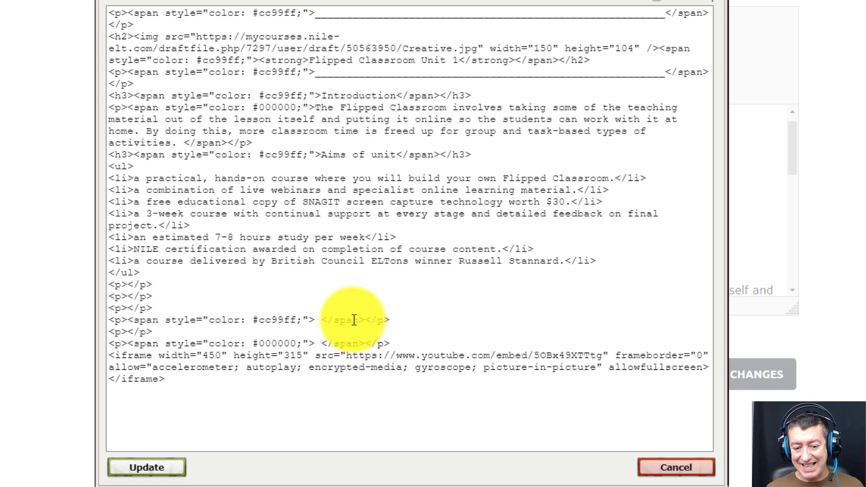
- Set the iframe height to 250, update the HTML source and save the Topic 1 summary
{"action": "key", "text": "BackSpace"}
{"action": "key", "text": "BackSpace"}
{"action": "key", "text": "BackSpace"}
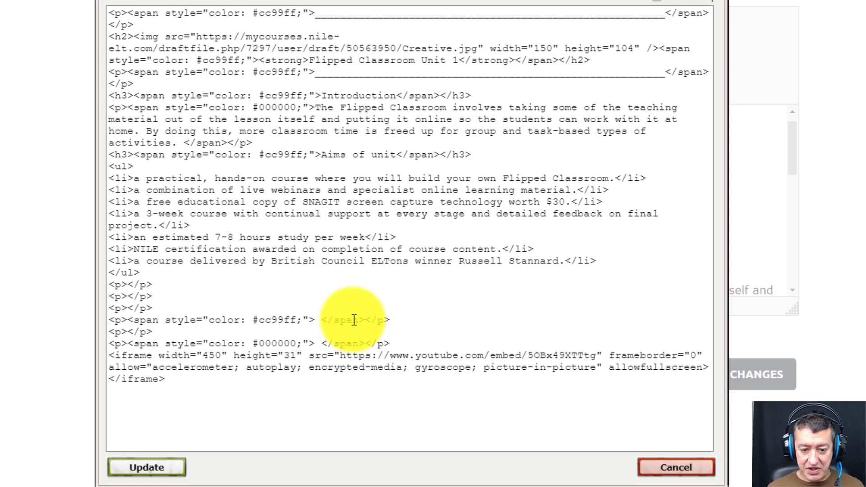
{"action": "type", "text": "250"}
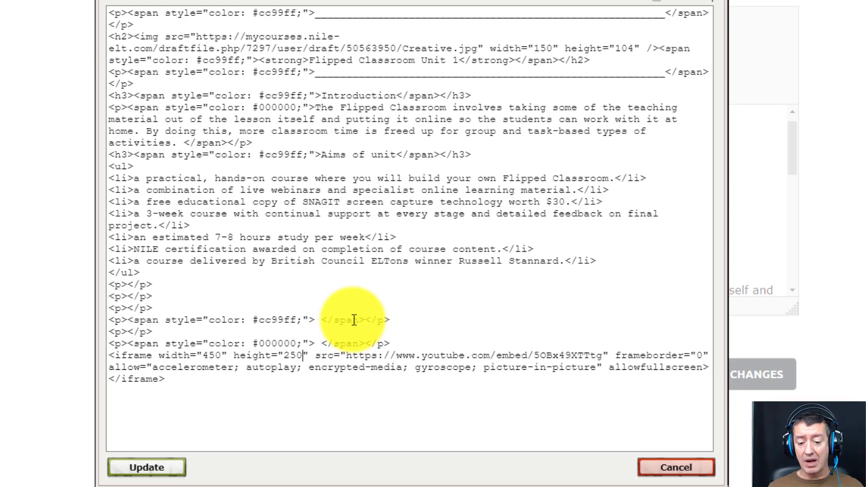
{"action": "left_click", "coordinate": [161, 467]}
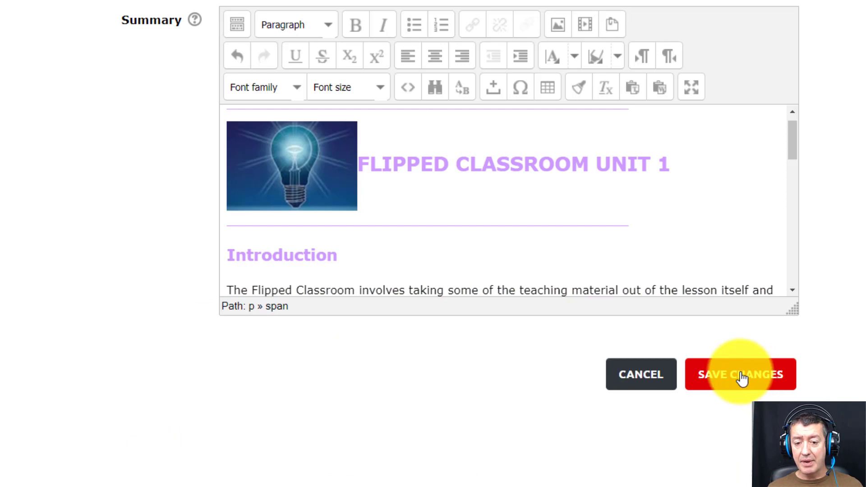
{"action": "left_click", "coordinate": [742, 381]}
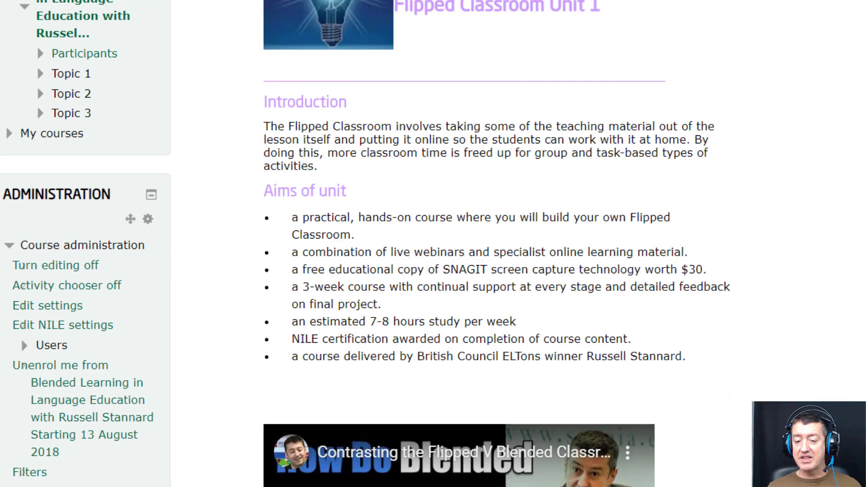
- Review the saved Topic 1 section from its header down to the embedded video
{"action": "scroll", "coordinate": [433, 243], "scroll_direction": "down", "scroll_amount": 2}
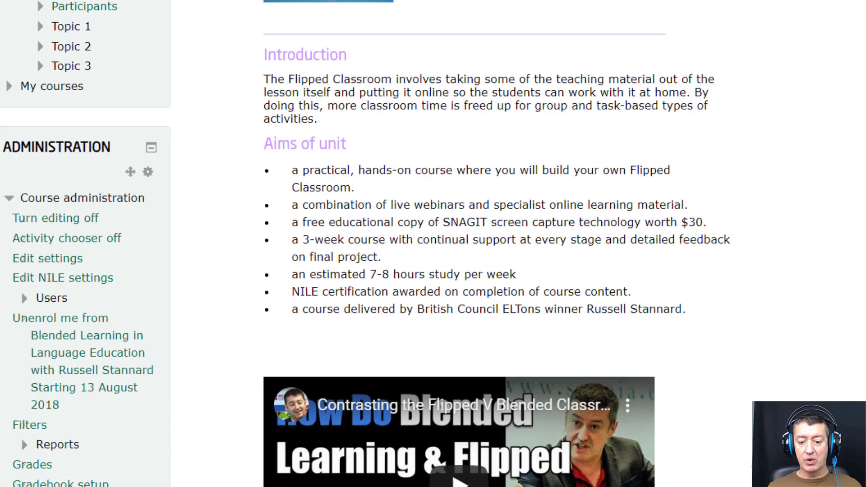
{"action": "scroll", "coordinate": [433, 244], "scroll_direction": "down", "scroll_amount": 2}
{"action": "scroll", "coordinate": [433, 244], "scroll_direction": "up", "scroll_amount": 4}
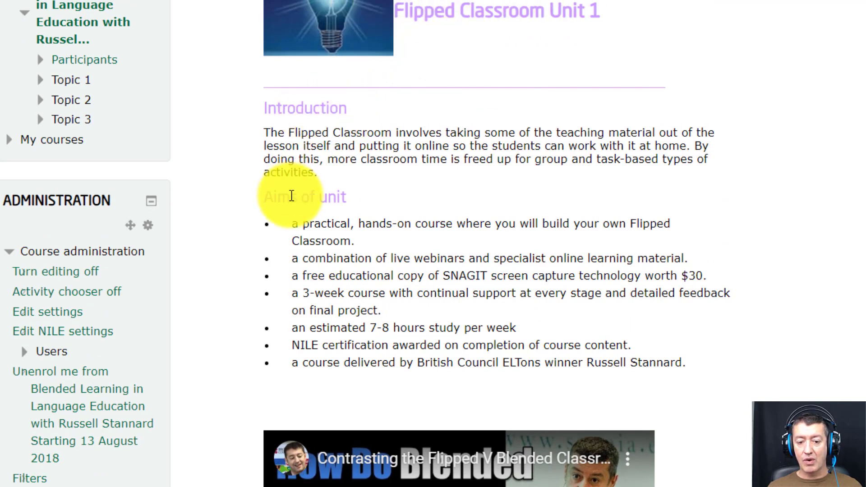
{"action": "scroll", "coordinate": [433, 244], "scroll_direction": "down", "scroll_amount": 7}
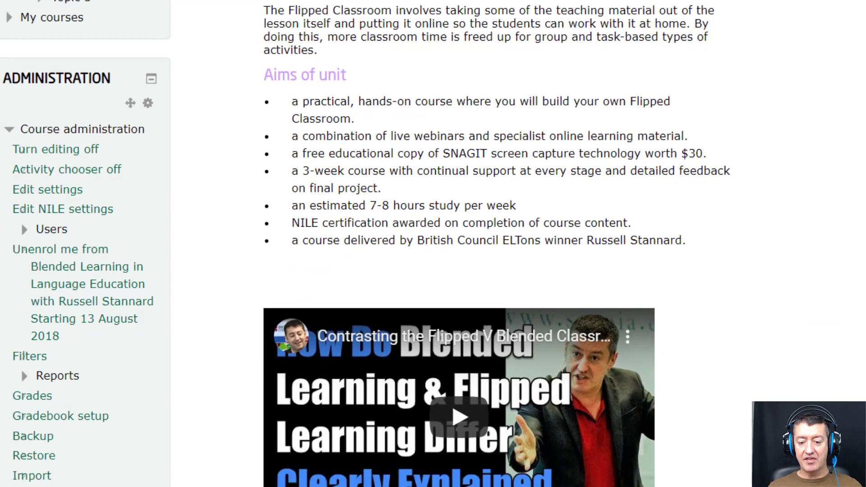
{"action": "scroll", "coordinate": [433, 244], "scroll_direction": "down", "scroll_amount": 1}
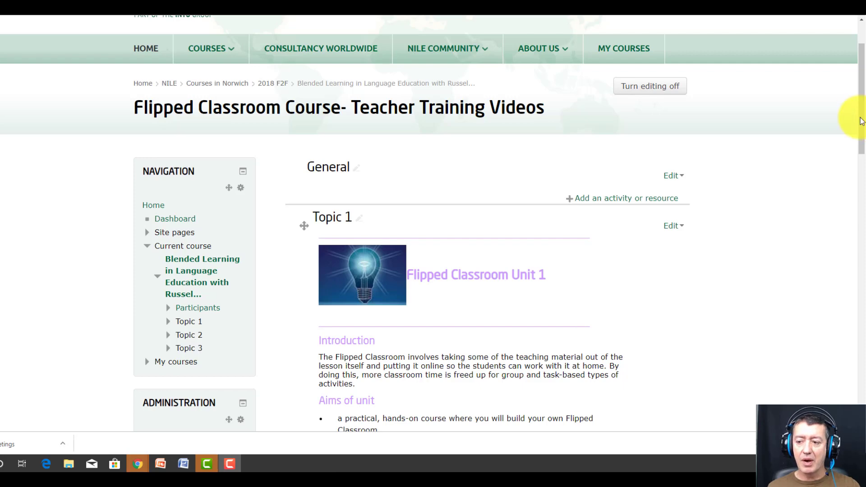
{"action": "left_click_drag", "start_coordinate": [862, 113], "coordinate": [862, 236]}
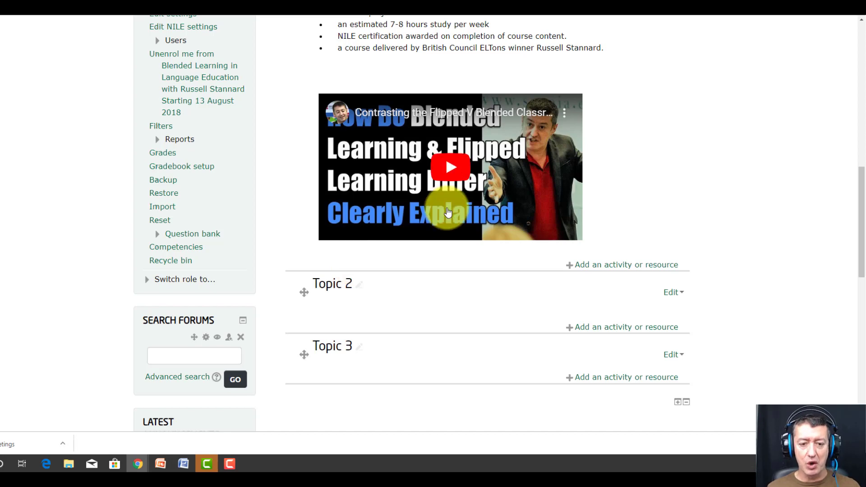
- Switch to the Technology and Language Schools course and examine the layout of its introduction and Unit One
{"action": "key", "text": "ctrl+Tab"}
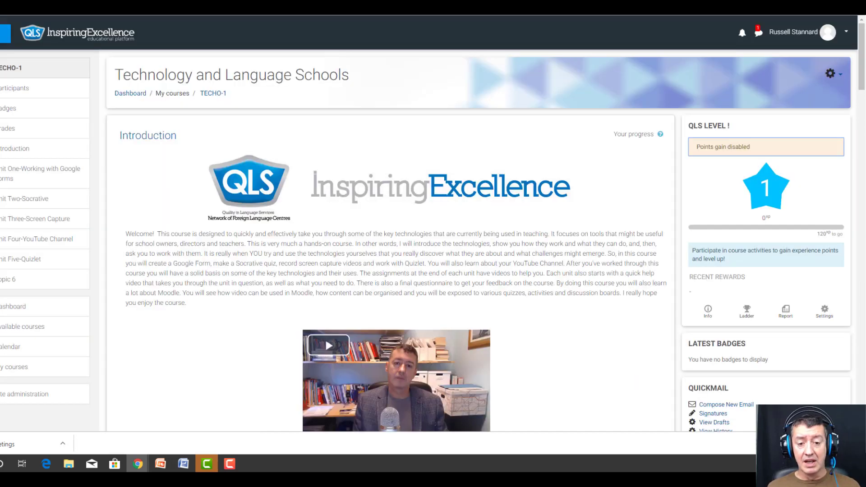
{"action": "scroll", "coordinate": [861, 65], "scroll_direction": "down", "scroll_amount": 1}
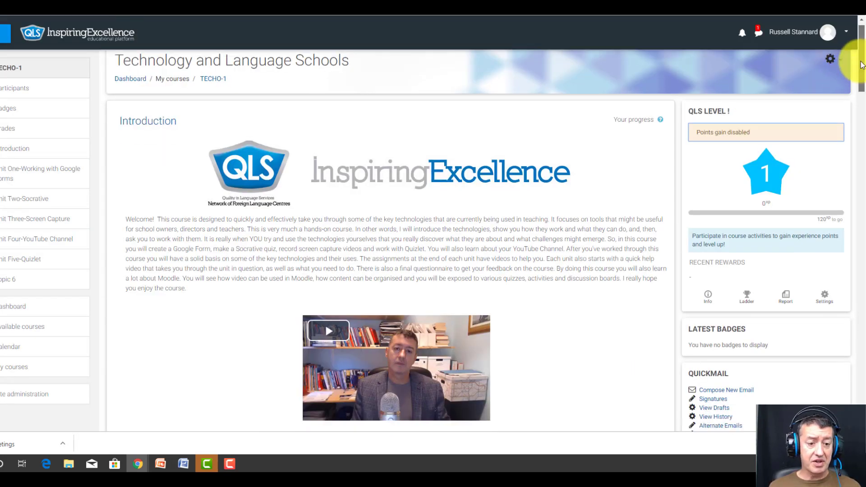
{"action": "left_click_drag", "start_coordinate": [861, 65], "coordinate": [856, 144]}
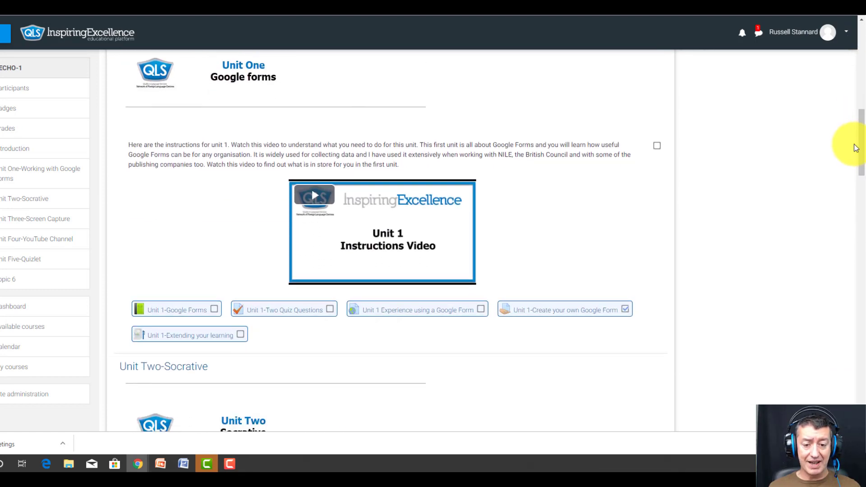
- Open the "Unit 1-Google Forms" book, page through its three chapters and back, and return to the course home
{"action": "left_click", "coordinate": [180, 311]}
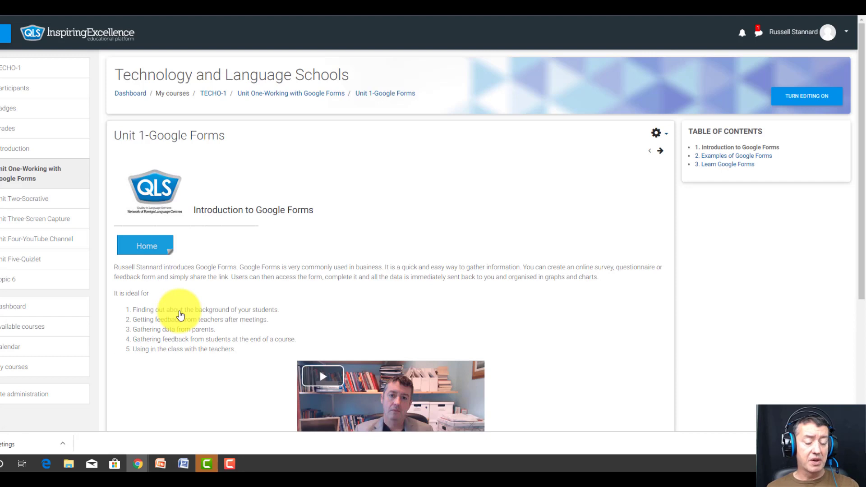
{"action": "left_click", "coordinate": [661, 155]}
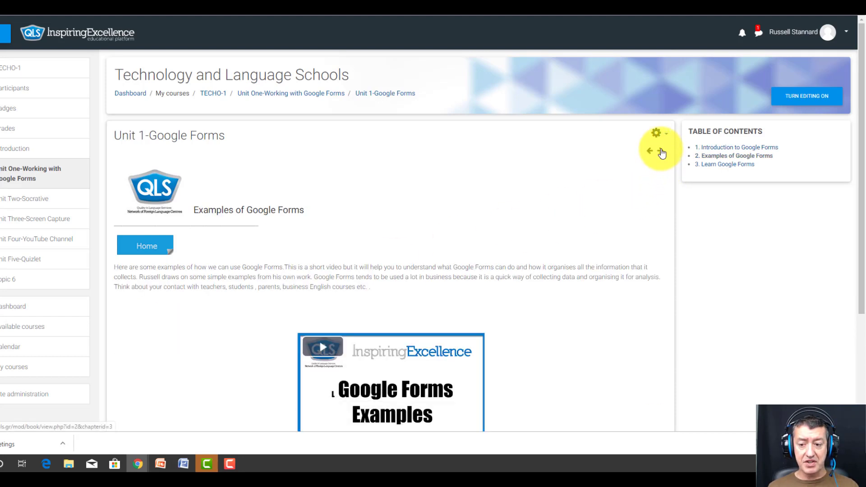
{"action": "left_click", "coordinate": [660, 152]}
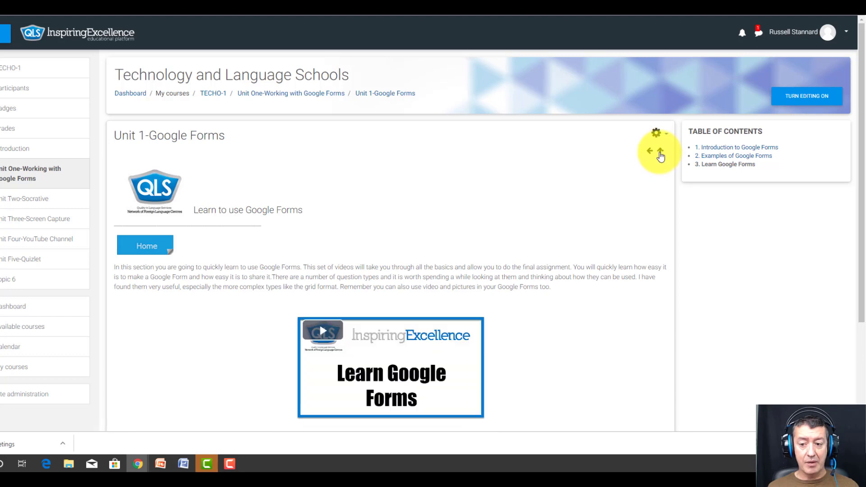
{"action": "left_click", "coordinate": [650, 154]}
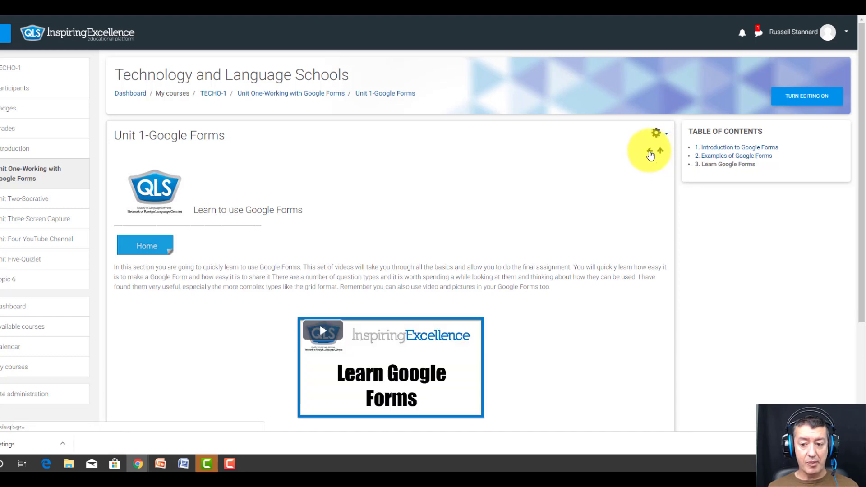
{"action": "left_click", "coordinate": [650, 154]}
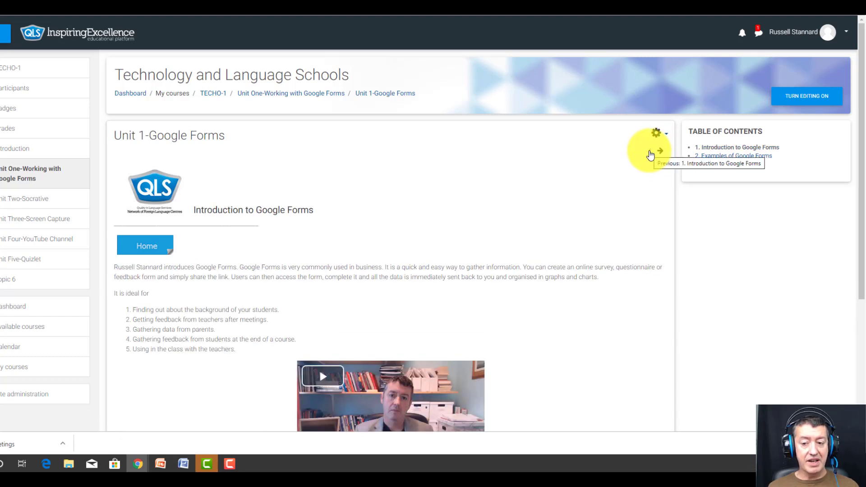
{"action": "left_click", "coordinate": [142, 247]}
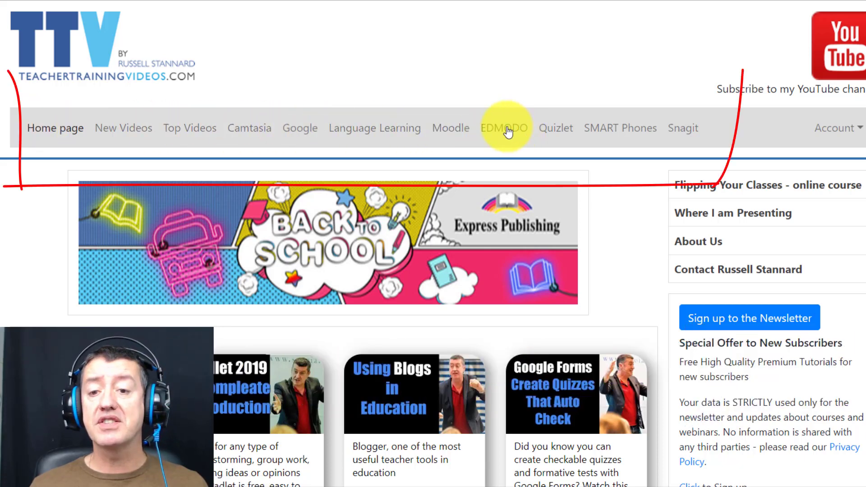
- Open the Moodle category on the Teacher Training Videos site and look through its tutorials
{"action": "left_click", "coordinate": [448, 131]}
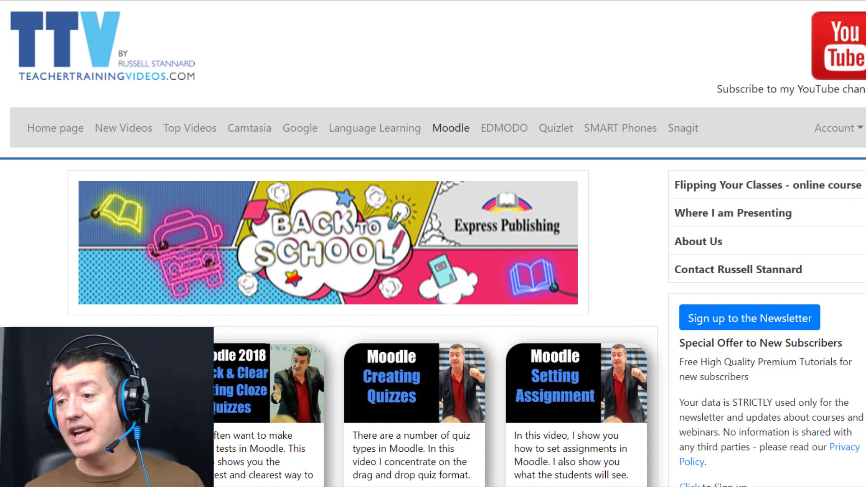
{"action": "scroll", "coordinate": [718, 140], "scroll_direction": "down", "scroll_amount": 10}
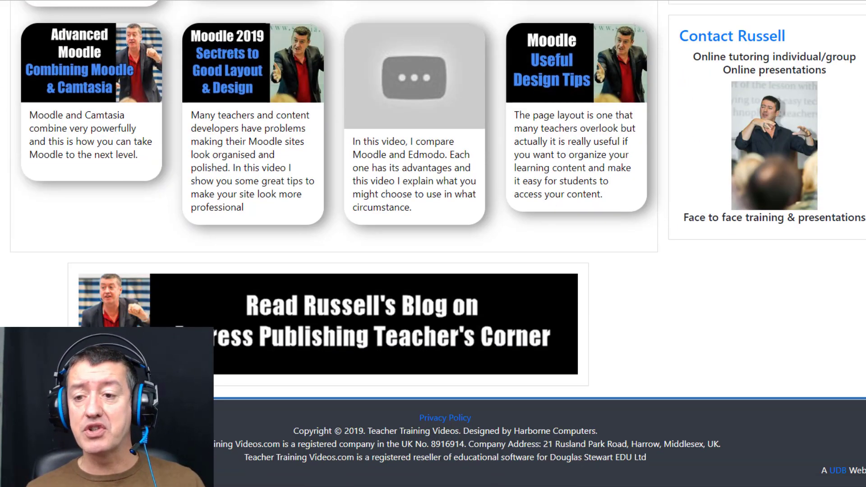